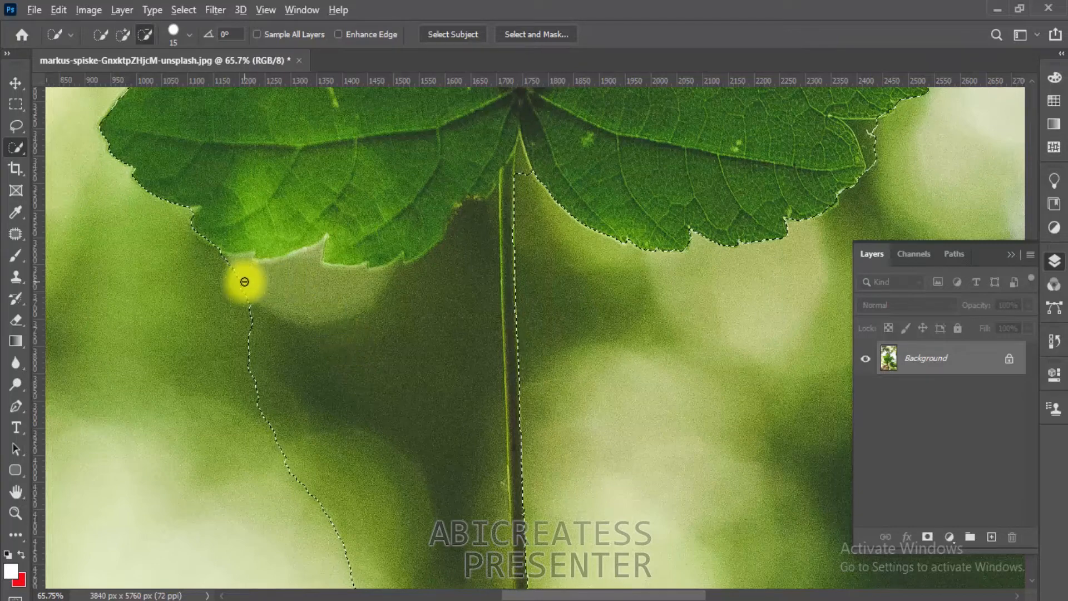
# Subtract the background below the lower-left leaf lobe and along the stem from the leaf selection with the Quick Selection tool
pyautogui.moveTo(301, 300); pyautogui.dragTo(410, 300)
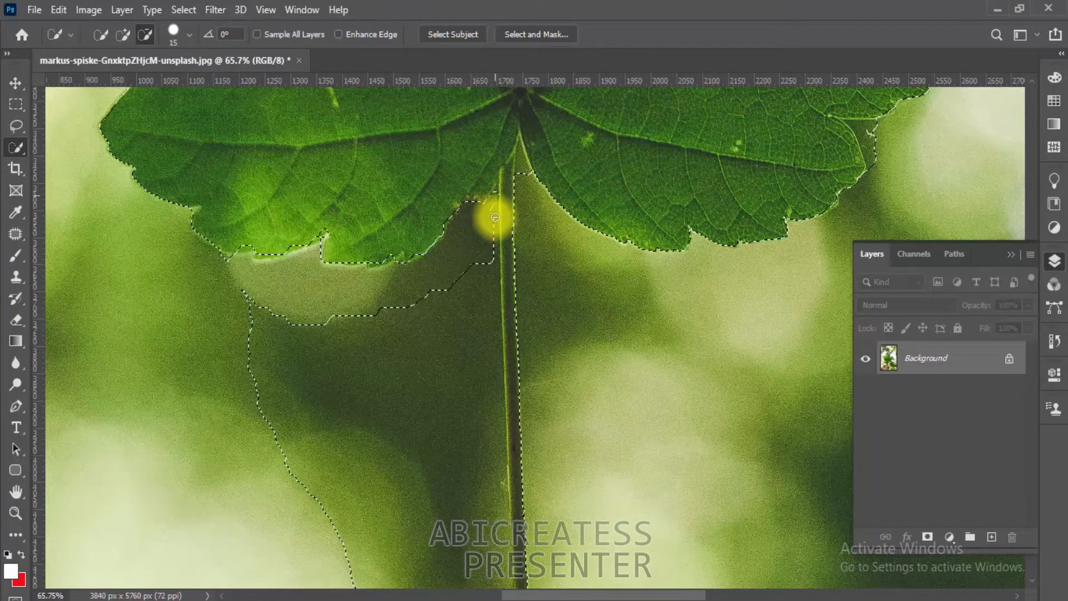
pyautogui.moveTo(494, 531)
pyautogui.mouseDown()
pyautogui.moveTo(318, 396)
pyautogui.moveTo(251, 310)
pyautogui.mouseUp()
pyautogui.moveTo(249, 370)
pyautogui.mouseDown()
pyautogui.moveTo(286, 498)
pyautogui.moveTo(344, 466)
pyautogui.moveTo(370, 414)
pyautogui.mouseUp()
pyautogui.scroll(-4, 370, 414)
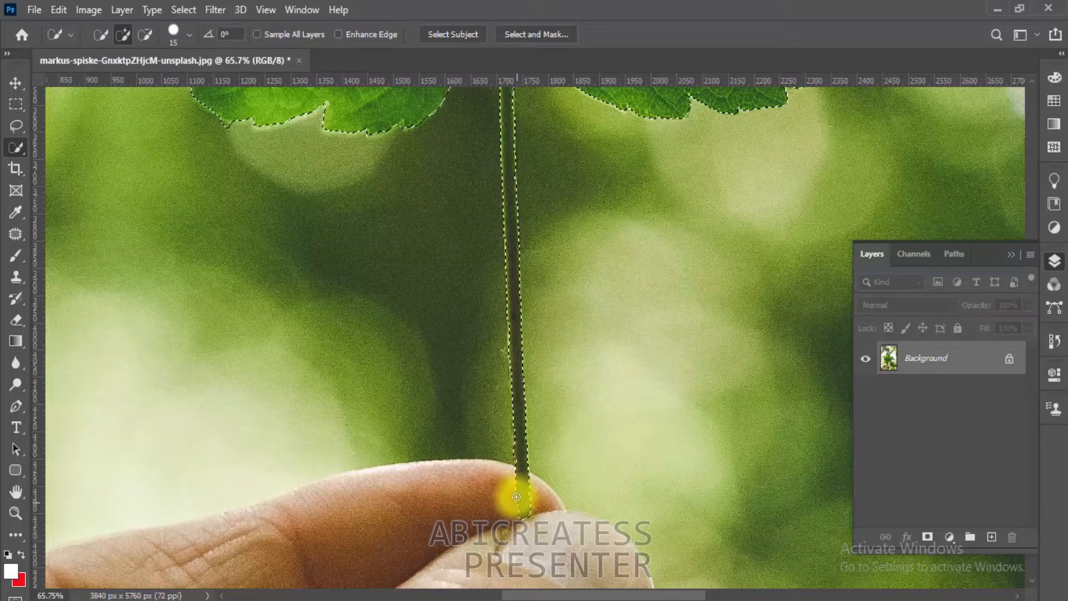
# Clean up the selection with the Lasso tool where the stem meets the leaf, removing the background wedges on both sides of the stem
pyautogui.scroll(5, 516, 497)
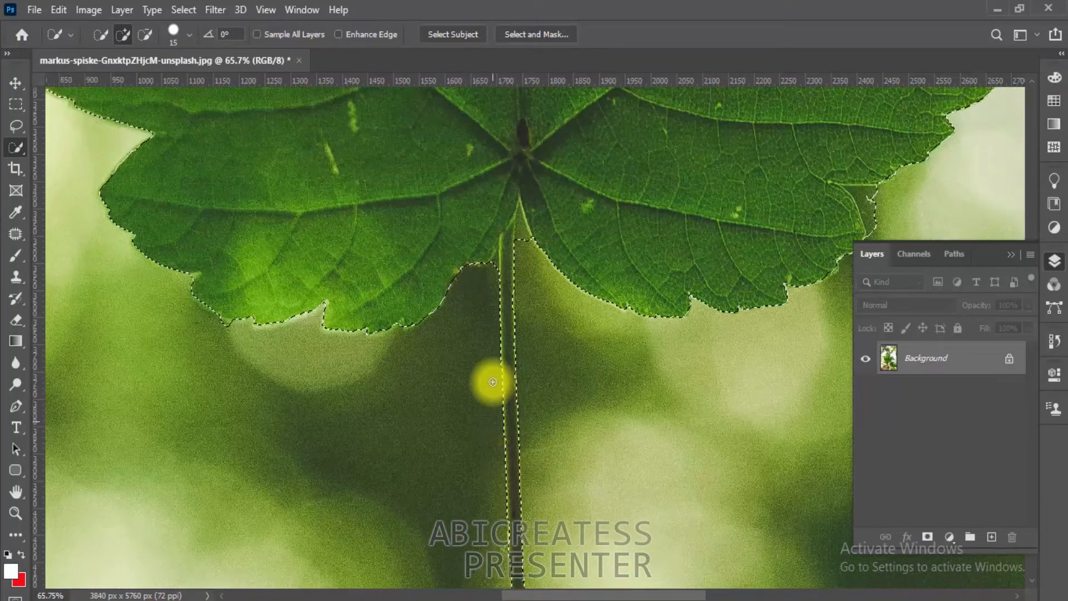
pyautogui.scroll(2, 500, 345)
pyautogui.moveTo(515, 269); pyautogui.dragTo(583, 313)
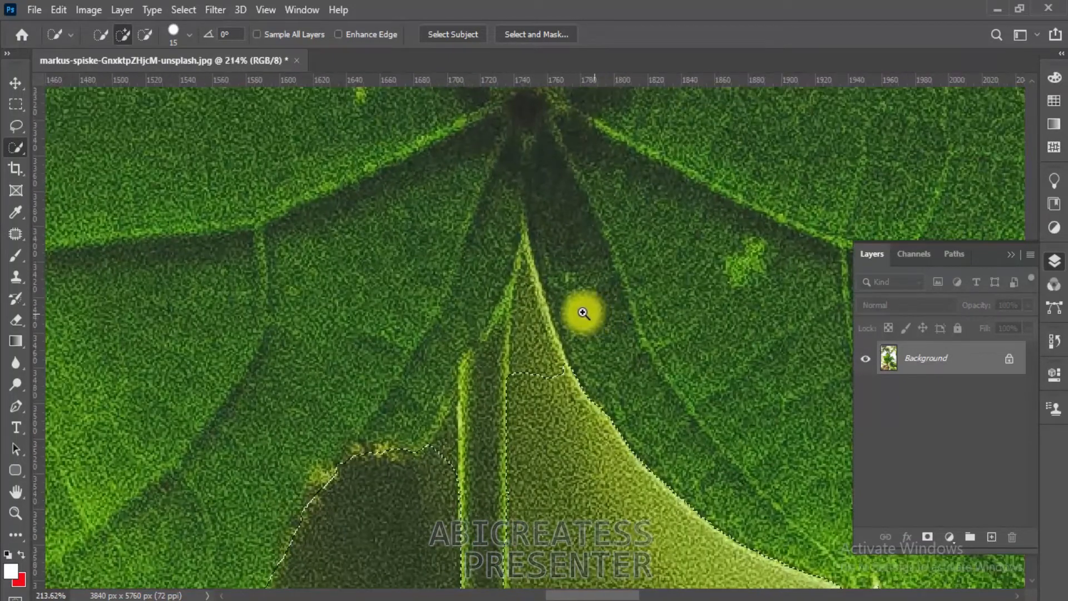
pyautogui.press('l')
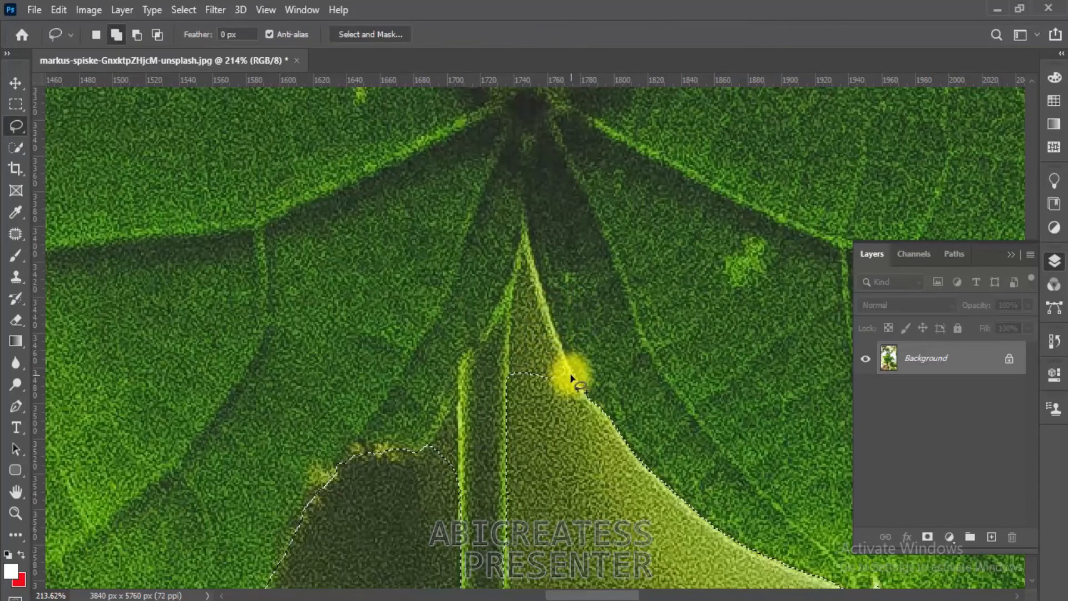
pyautogui.moveTo(571, 378)
pyautogui.mouseDown()
pyautogui.moveTo(527, 250)
pyautogui.moveTo(508, 371)
pyautogui.moveTo(569, 373)
pyautogui.moveTo(524, 247)
pyautogui.moveTo(508, 336)
pyautogui.moveTo(515, 391)
pyautogui.moveTo(550, 406)
pyautogui.moveTo(571, 390)
pyautogui.mouseUp()
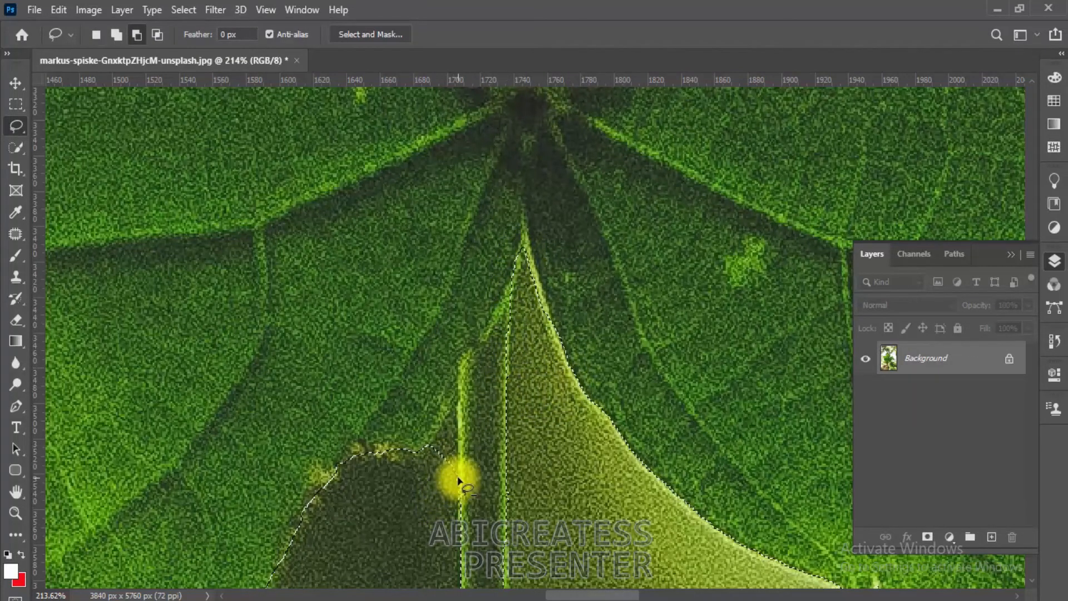
pyautogui.moveTo(457, 480)
pyautogui.mouseDown()
pyautogui.moveTo(456, 395)
pyautogui.moveTo(426, 449)
pyautogui.moveTo(429, 487)
pyautogui.moveTo(451, 510)
pyautogui.mouseUp()
pyautogui.hotkey('ctrl', 'space')
pyautogui.moveTo(527, 412)
pyautogui.mouseDown()
pyautogui.moveTo(457, 413)
pyautogui.moveTo(506, 429)
pyautogui.moveTo(455, 352)
pyautogui.moveTo(376, 419)
pyautogui.mouseUp()
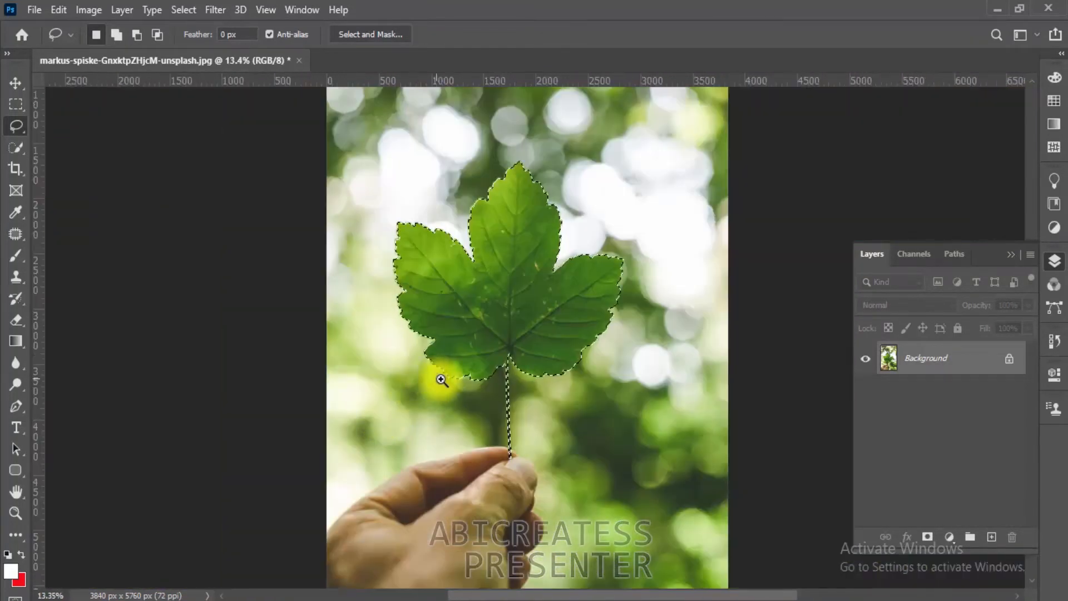
# Correct the selection edge with the Lasso tool at the bottom tip of the lower-left leaf lobe
pyautogui.moveTo(442, 380); pyautogui.dragTo(649, 406)
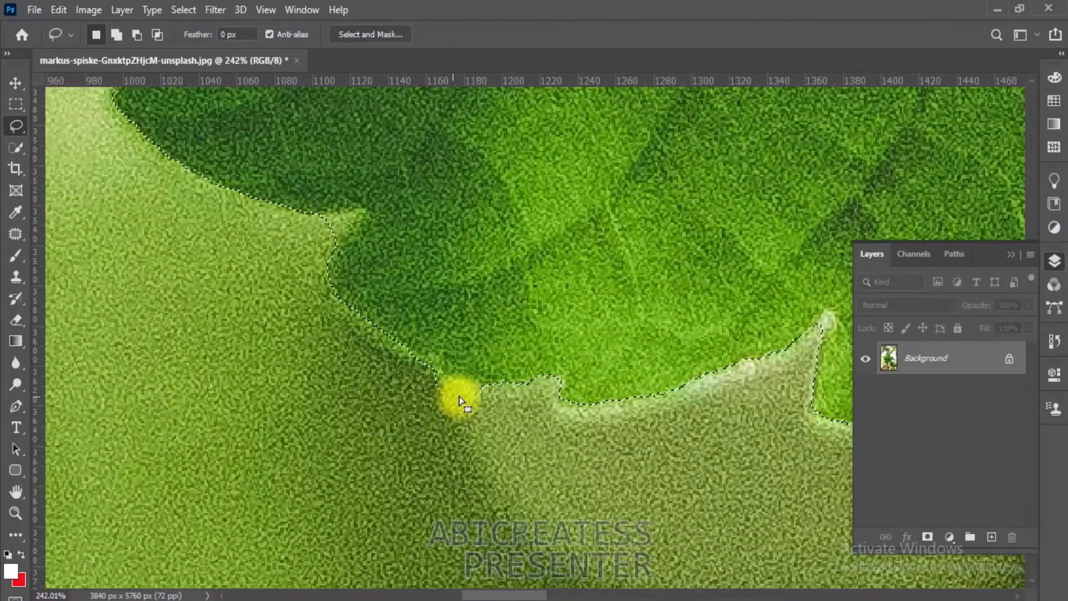
pyautogui.moveTo(459, 396)
pyautogui.mouseDown()
pyautogui.moveTo(484, 410)
pyautogui.moveTo(489, 389)
pyautogui.moveTo(444, 374)
pyautogui.moveTo(451, 450)
pyautogui.moveTo(518, 419)
pyautogui.moveTo(478, 374)
pyautogui.mouseUp()
pyautogui.moveTo(477, 381)
pyautogui.mouseDown()
pyautogui.moveTo(380, 385)
pyautogui.moveTo(518, 365)
pyautogui.moveTo(412, 372)
pyautogui.moveTo(498, 315)
pyautogui.moveTo(583, 350)
pyautogui.mouseUp()
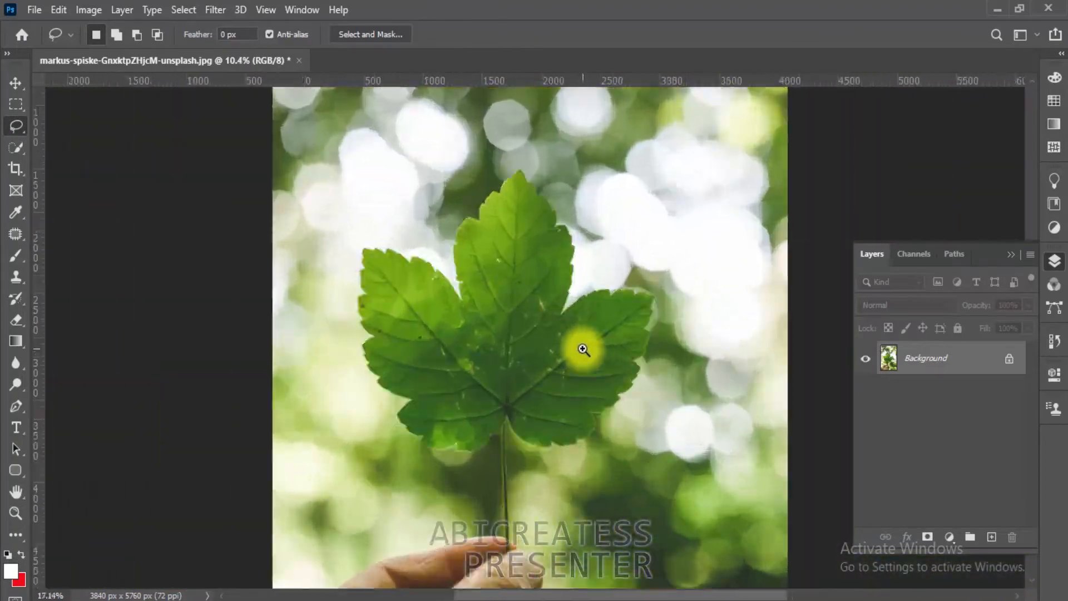
# Copy the selected leaf onto a new layer and duplicate that layer, toggling the Background's visibility to check the cutout
pyautogui.click(991, 537)
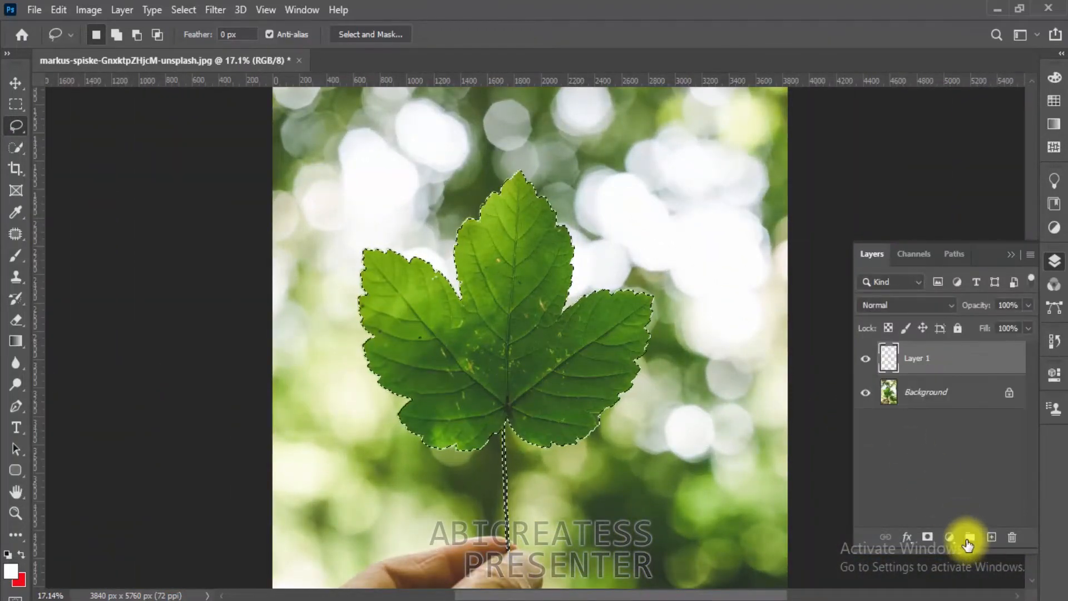
pyautogui.click(867, 393)
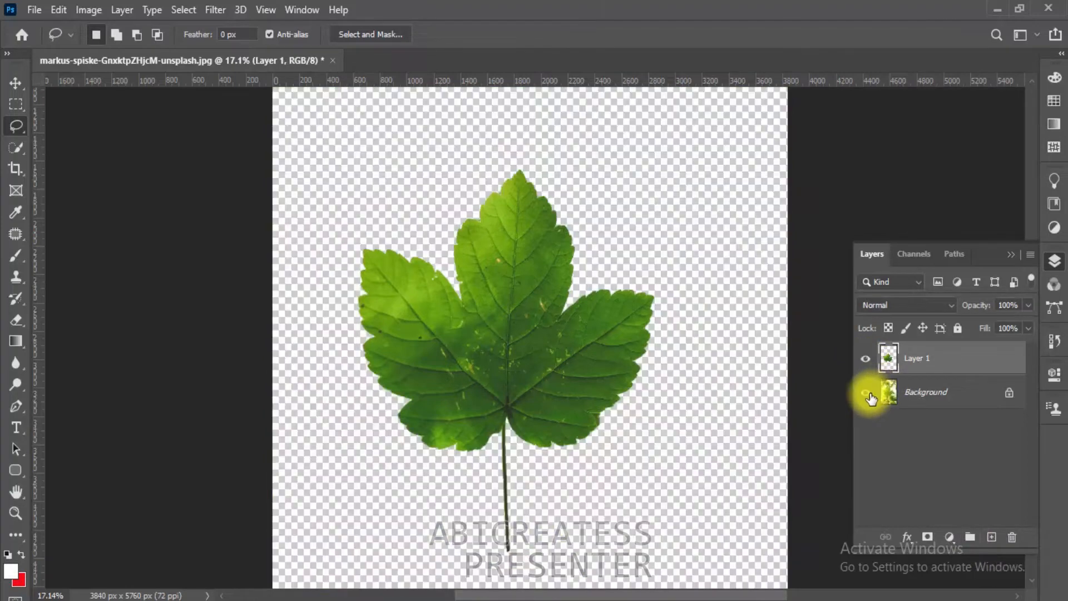
pyautogui.click(866, 393)
pyautogui.click(866, 392)
pyautogui.click(866, 393)
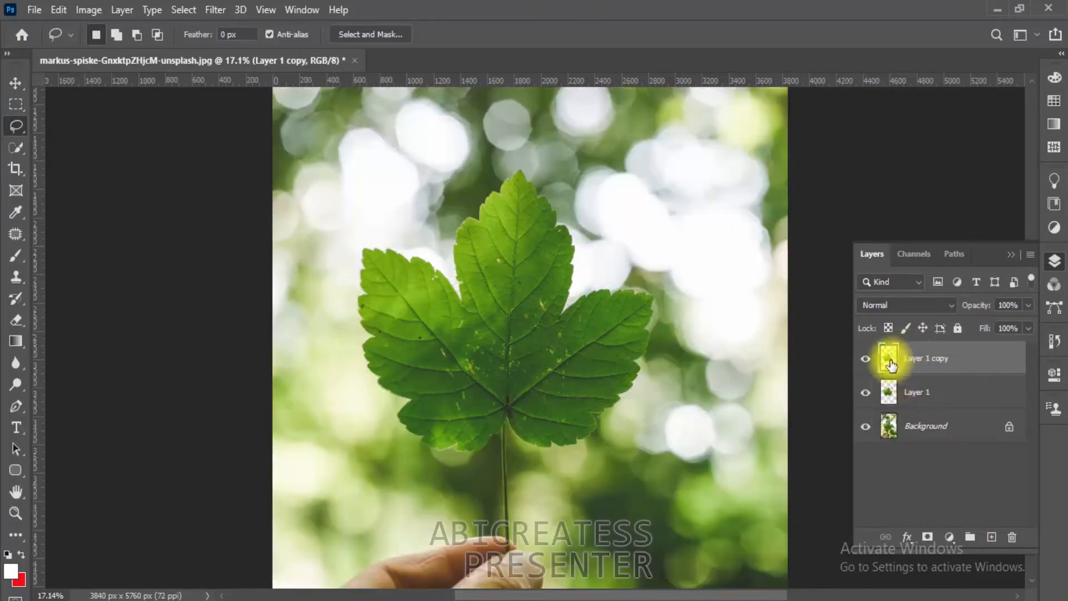
# Convert the duplicated leaf layer, Layer 1 copy, to a smart object
pyautogui.rightClick(891, 360)
pyautogui.click(935, 363)
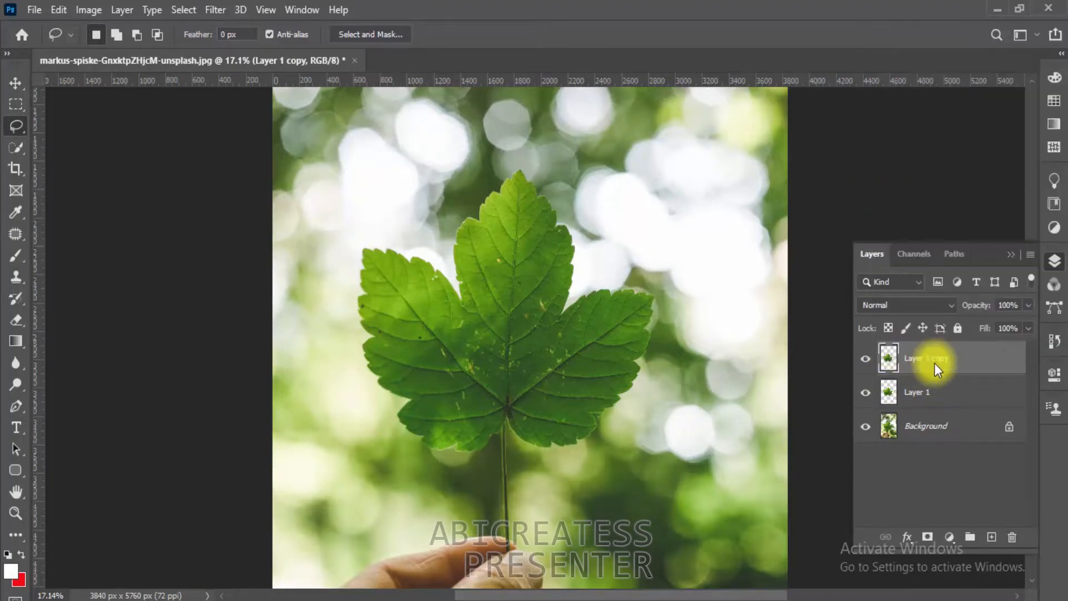
pyautogui.rightClick(934, 363)
pyautogui.click(800, 228)
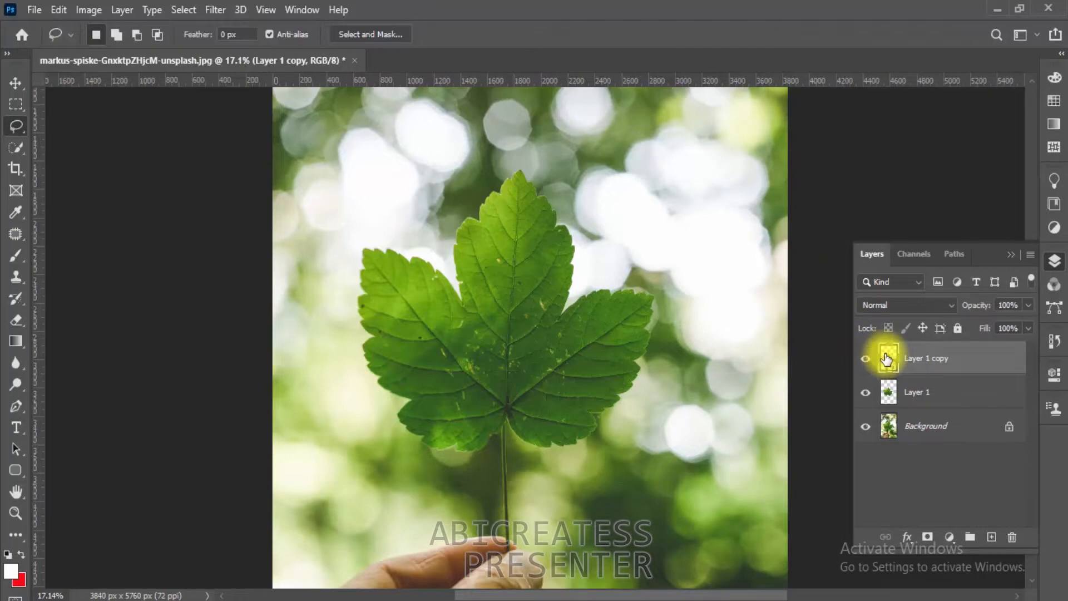
# Apply a Gaussian Blur with a radius of 50 pixels to the Layer 1 copy smart object
pyautogui.click(217, 10)
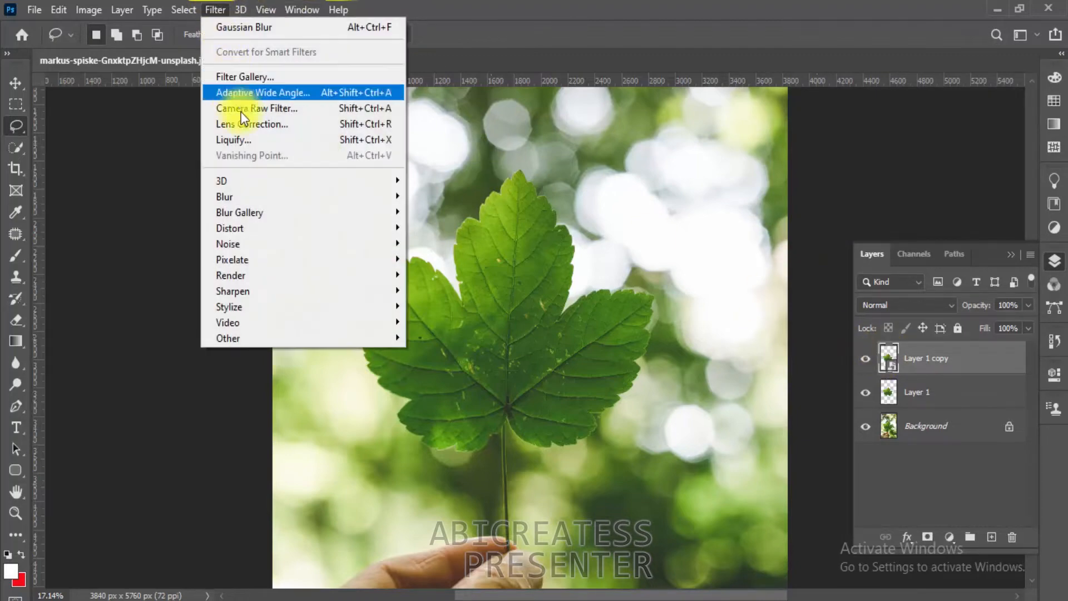
pyautogui.moveTo(297, 187)
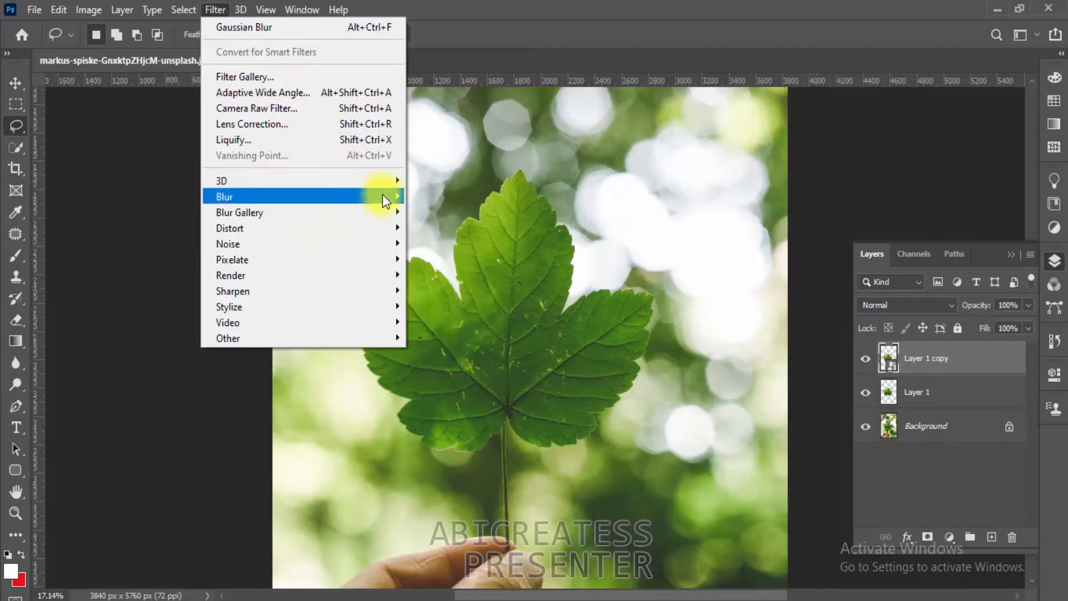
pyautogui.moveTo(382, 195)
pyautogui.click(452, 257)
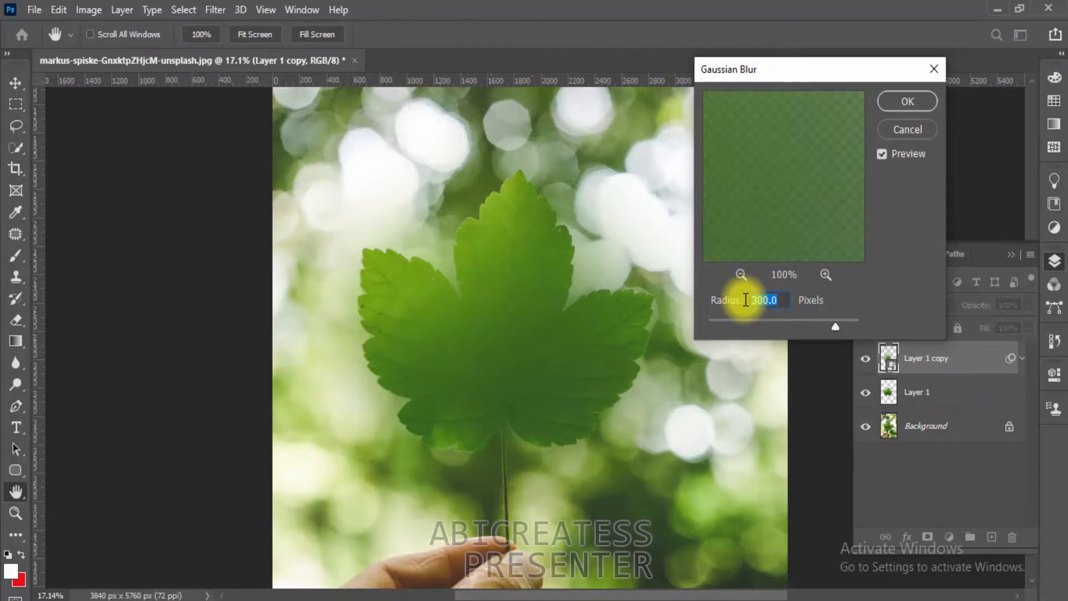
pyautogui.write('50')
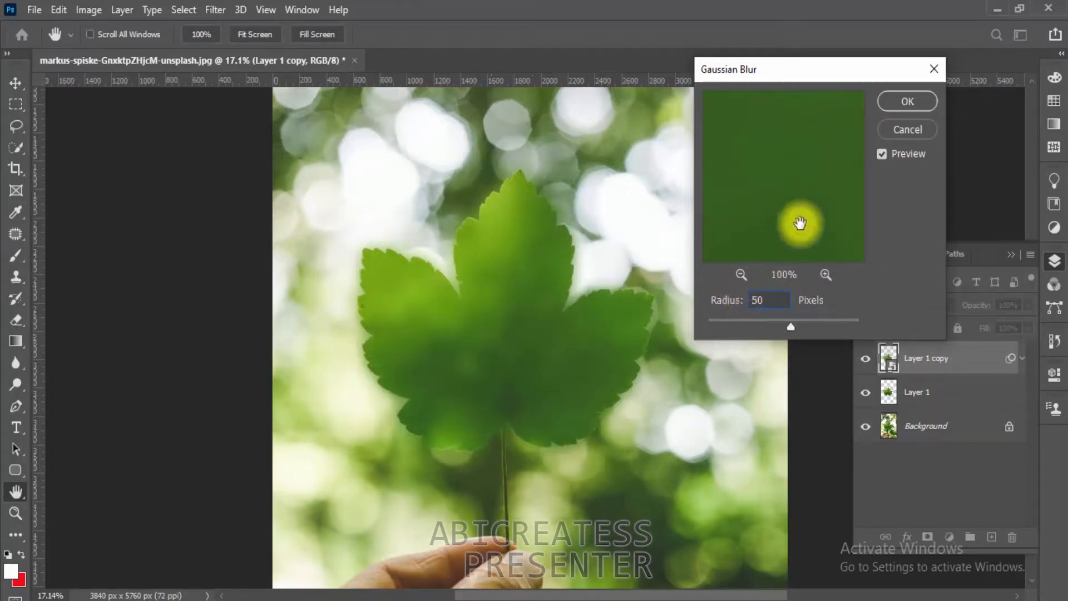
pyautogui.click(579, 251)
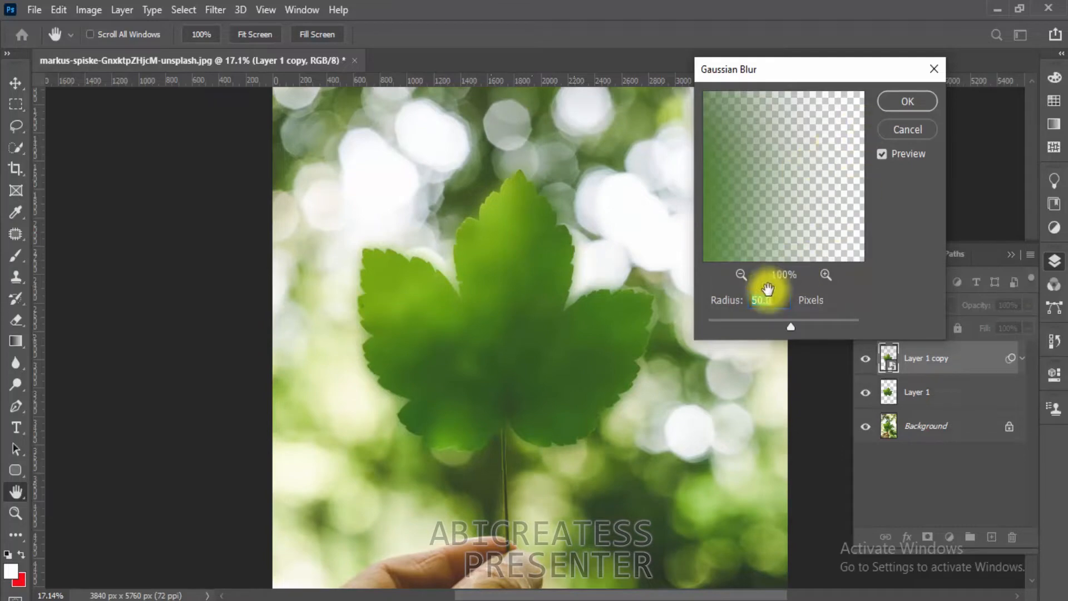
pyautogui.click(898, 106)
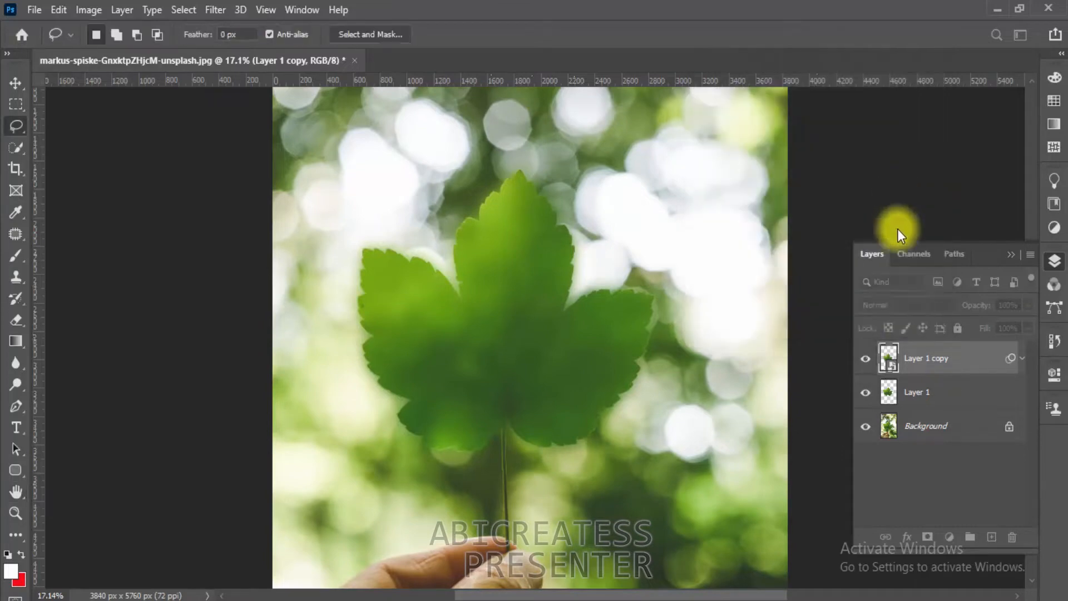
# Set the blurred leaf layer's blend mode to Screen and place the layer in a new group with default settings
pyautogui.click(899, 305)
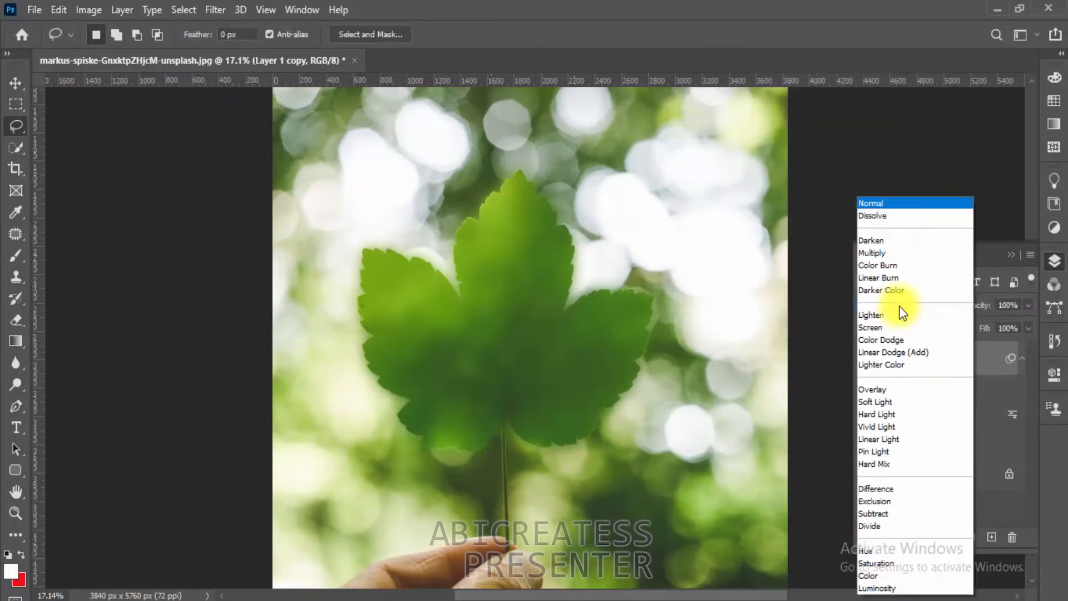
pyautogui.click(879, 328)
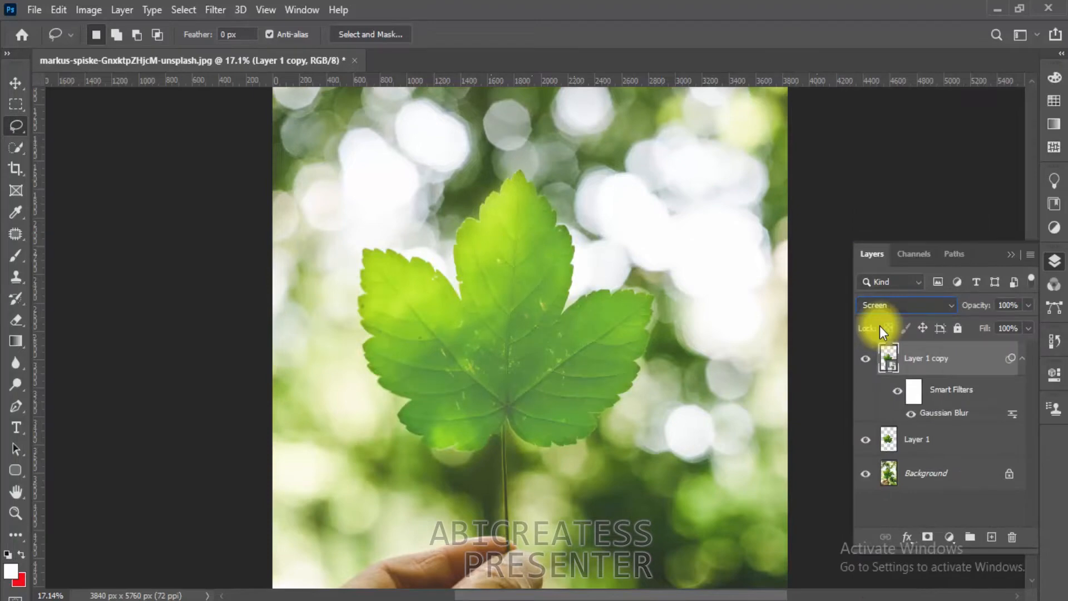
pyautogui.rightClick(921, 356)
pyautogui.click(759, 71)
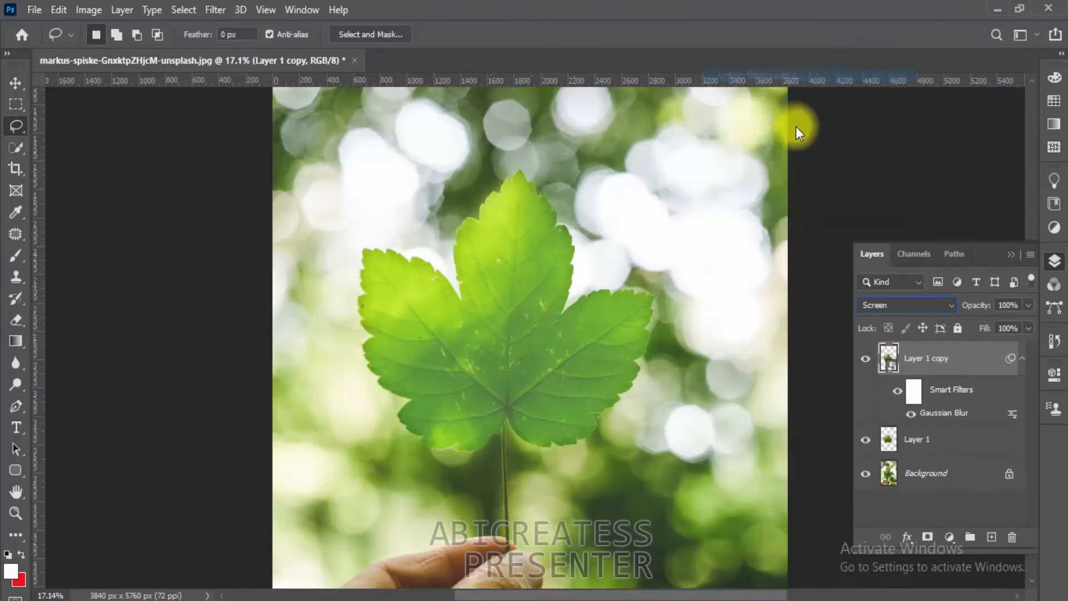
pyautogui.click(655, 182)
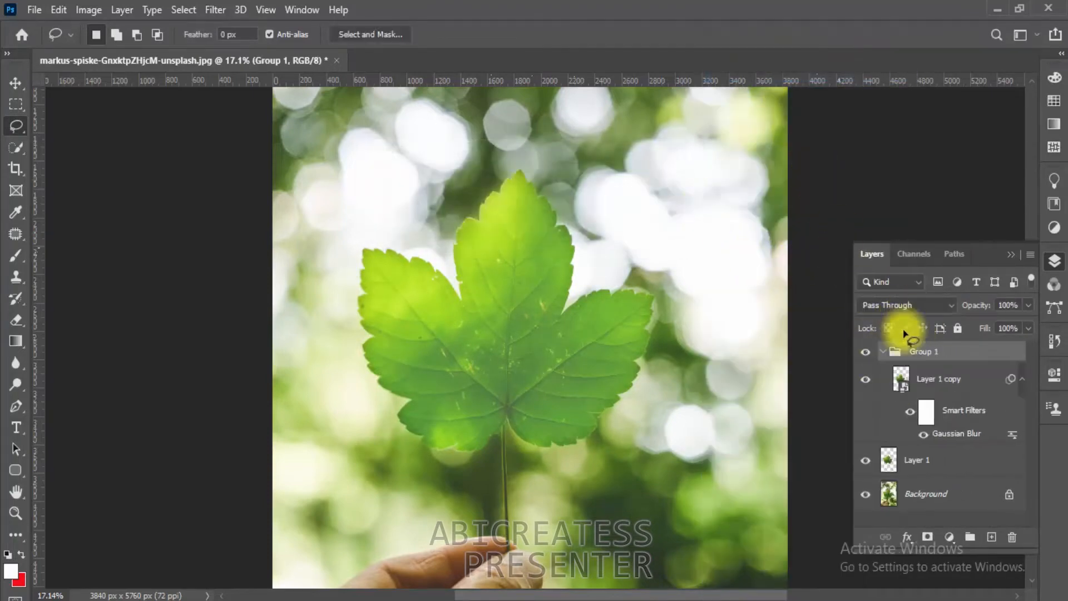
pyautogui.click(884, 352)
pyautogui.click(883, 352)
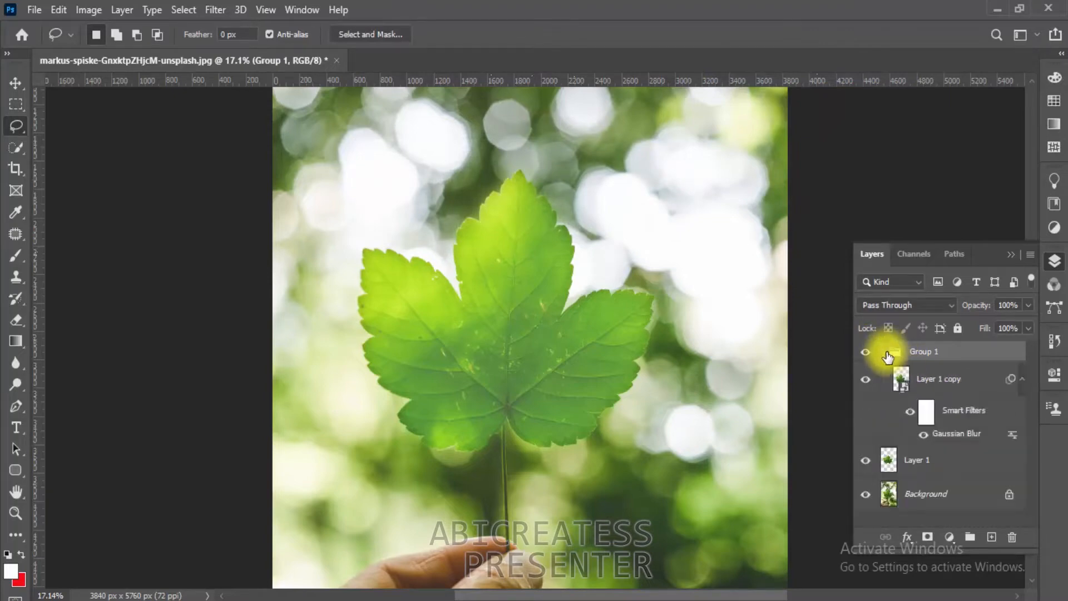
# Duplicate the blurred leaf layer inside the group as Layer 1 copy 2
pyautogui.click(940, 383)
pyautogui.rightClick(940, 384)
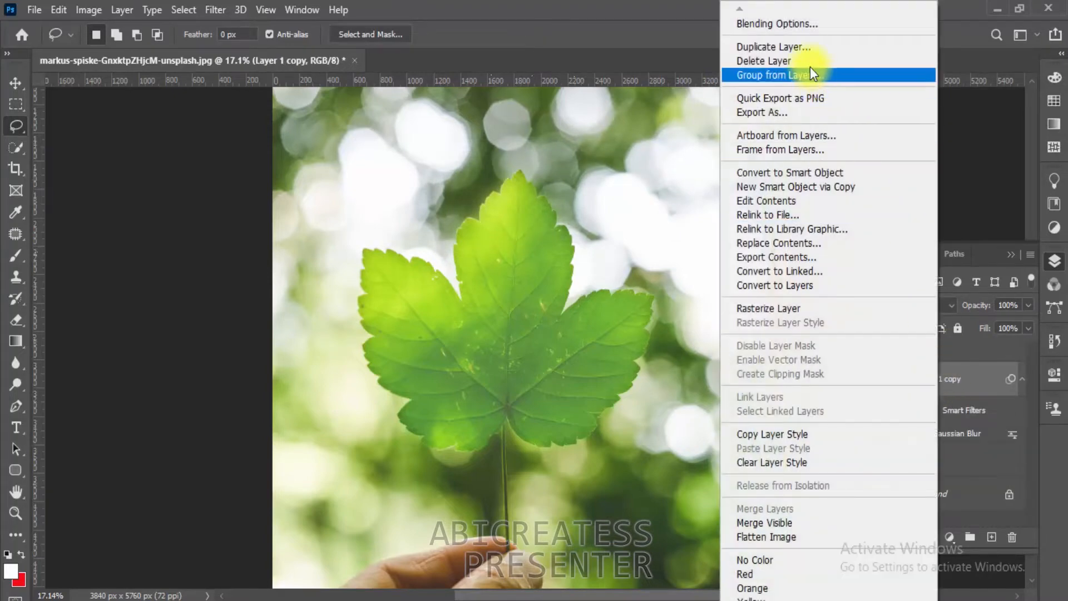
pyautogui.click(802, 48)
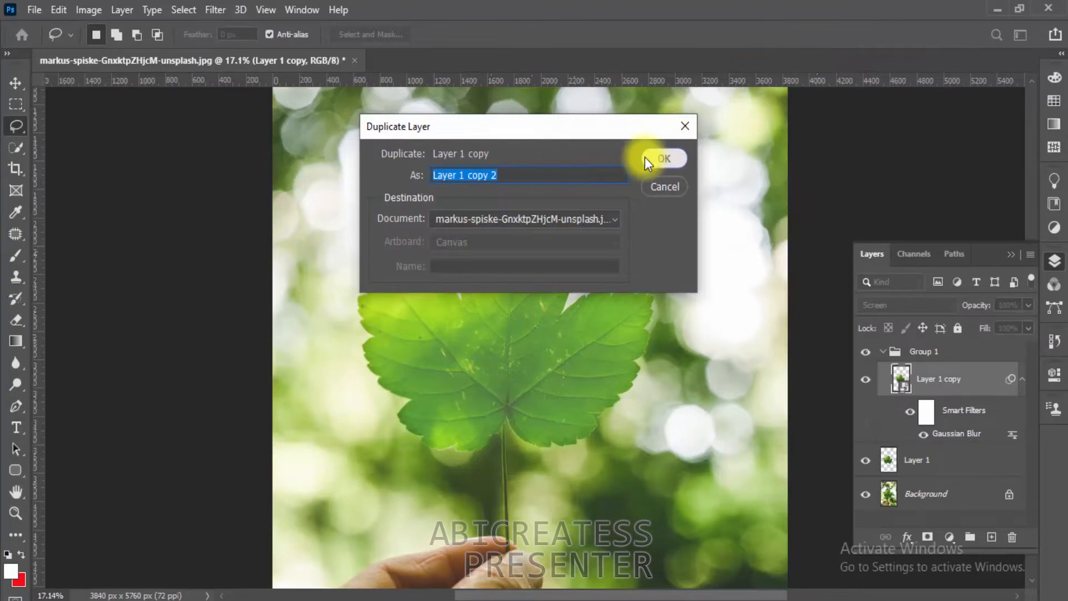
pyautogui.click(662, 159)
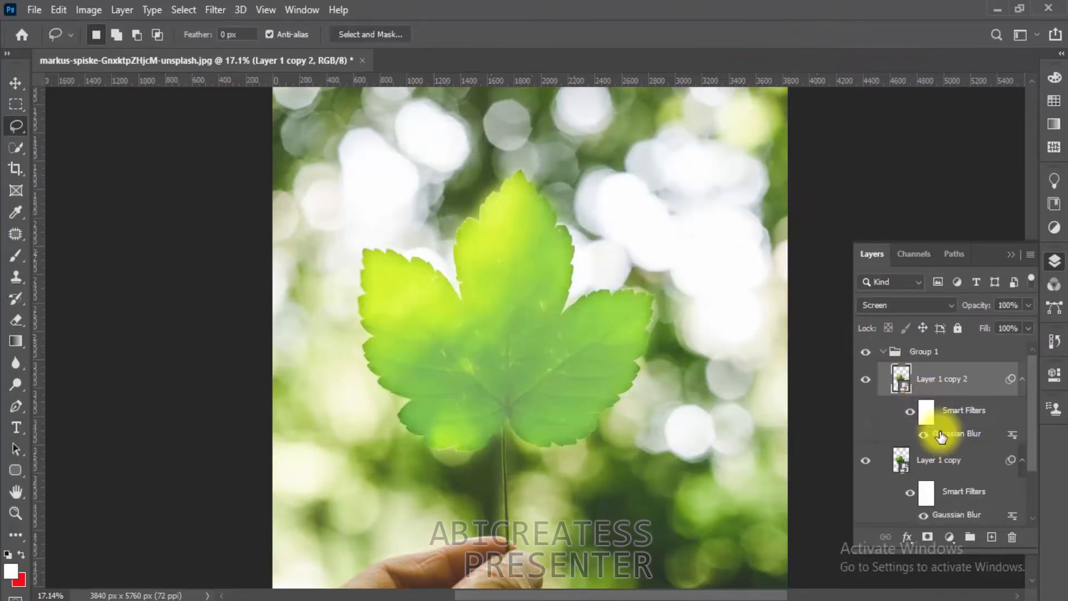
# Set the Gaussian Blur radius of Layer 1 copy 2 to 100 pixels
pyautogui.doubleClick(940, 438)
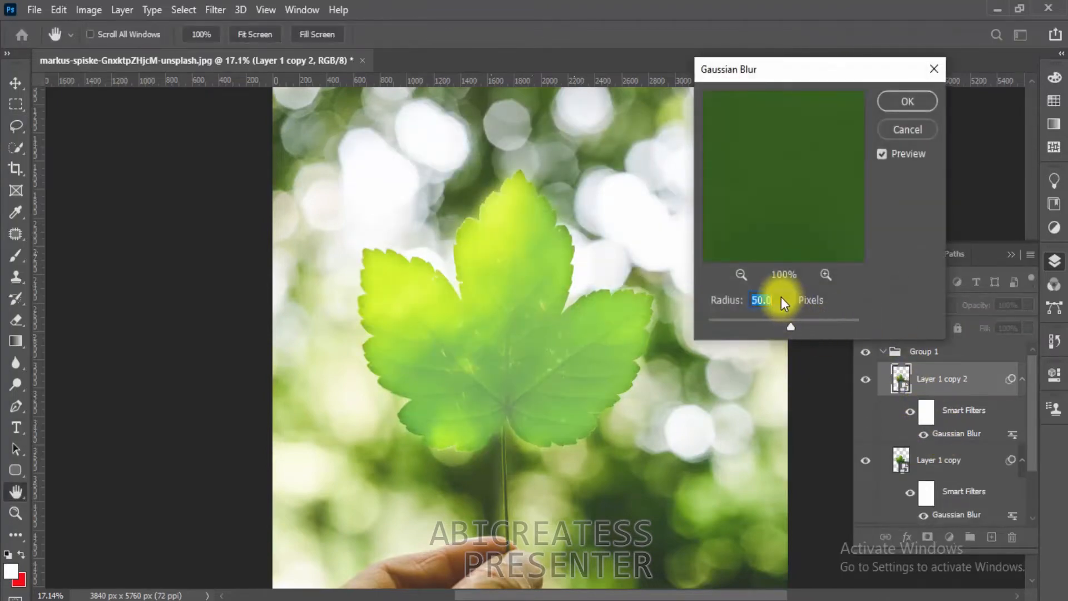
pyautogui.write('100')
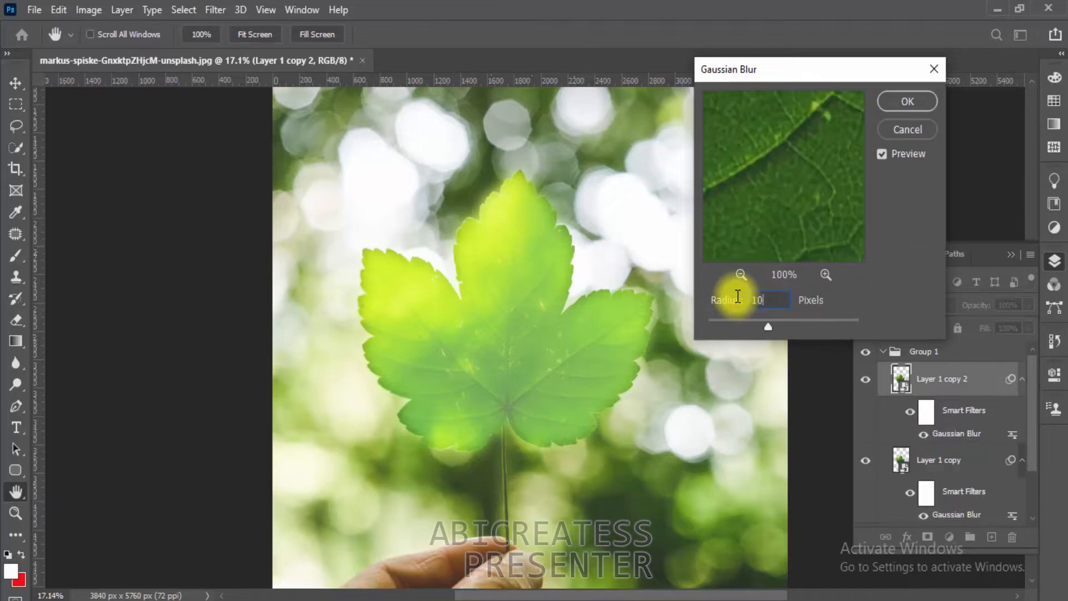
pyautogui.click(905, 102)
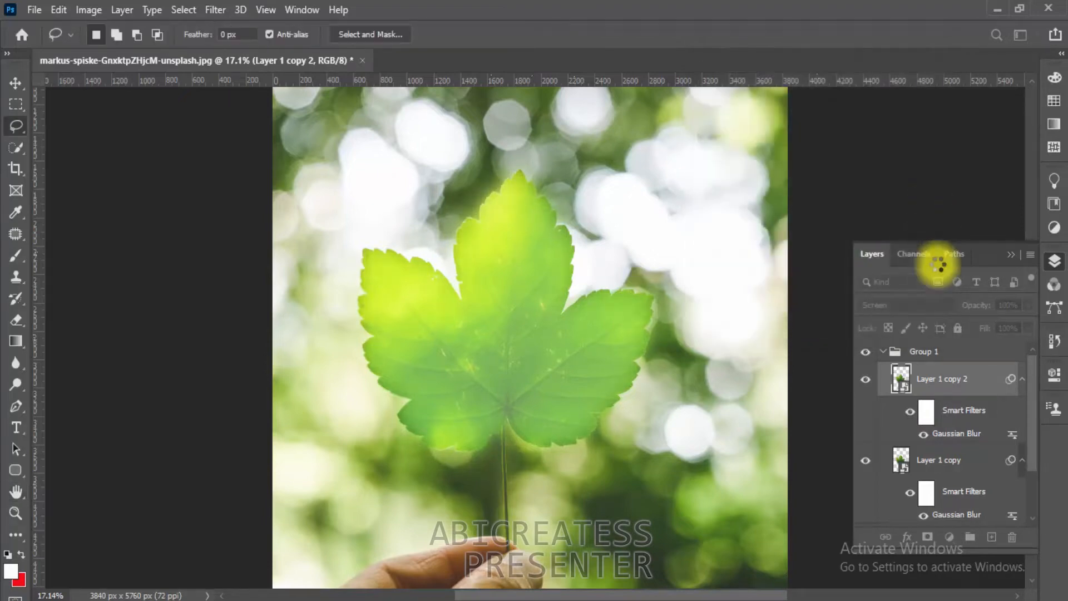
# Place Layer 1 copy 2 in its own nested group and set its Gaussian Blur radius to 150 pixels
pyautogui.rightClick(943, 386)
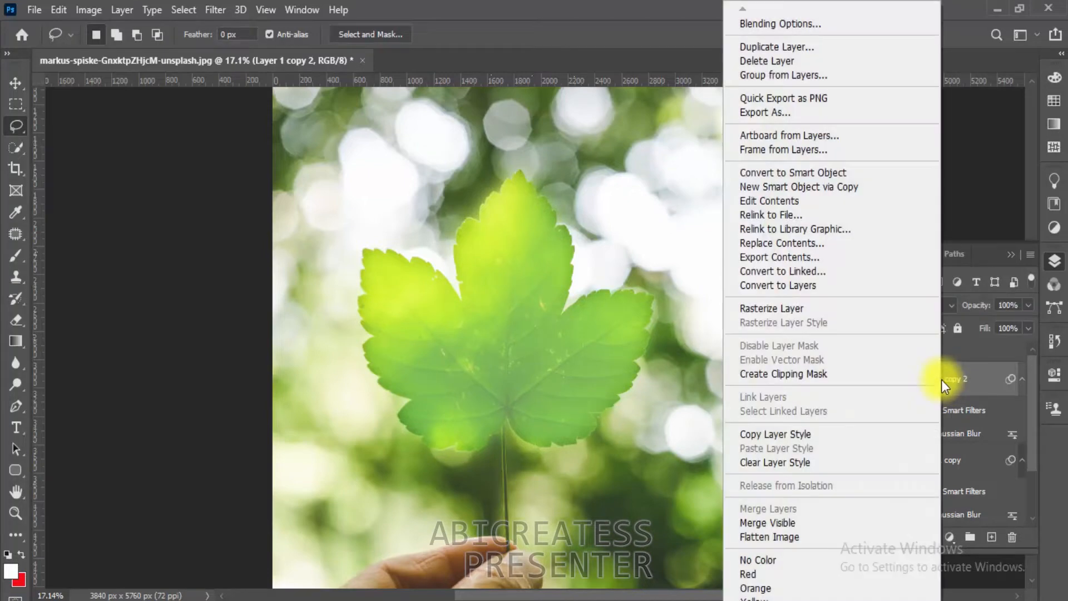
pyautogui.click(801, 75)
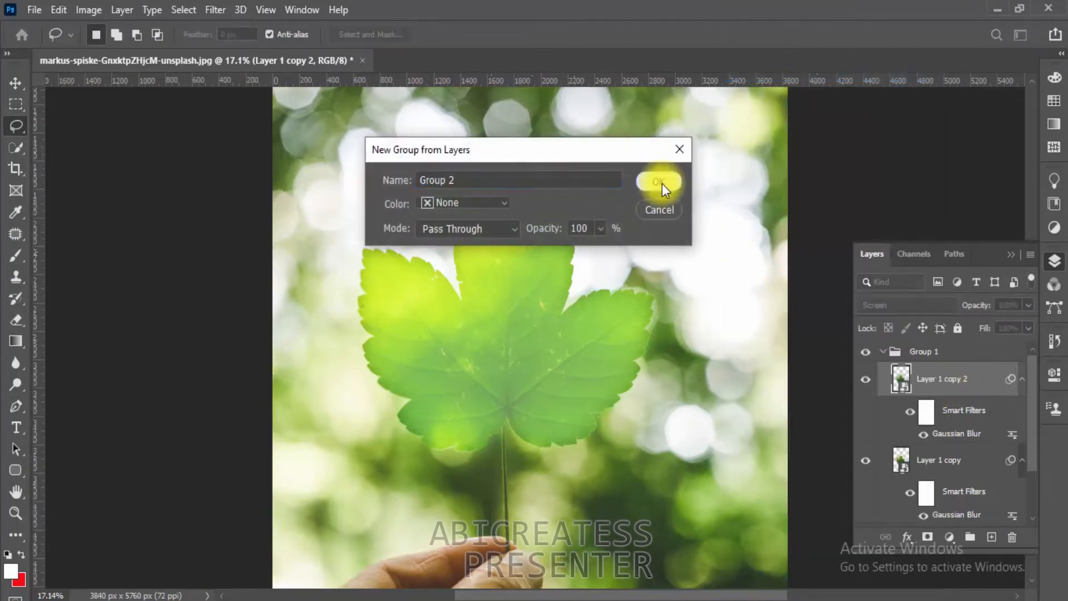
pyautogui.click(659, 182)
pyautogui.doubleClick(959, 454)
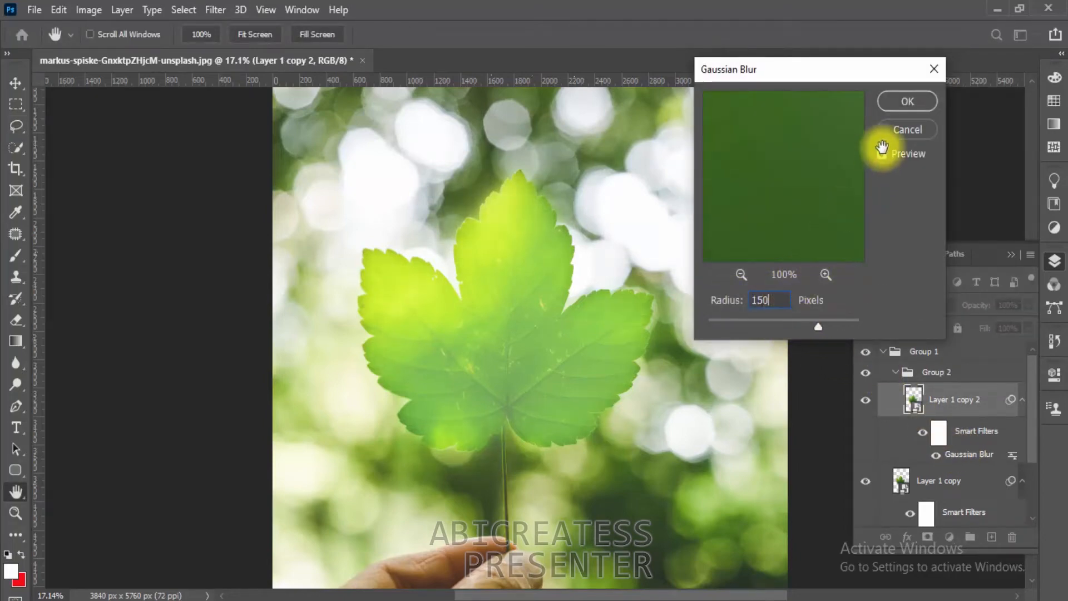
pyautogui.click(905, 103)
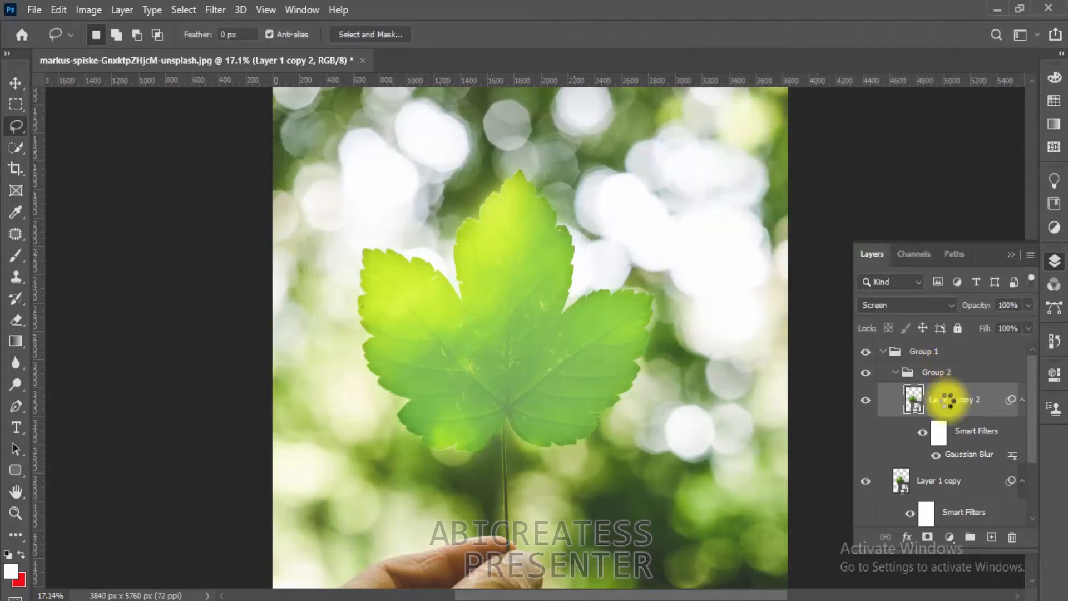
pyautogui.scroll(-3, 948, 405)
pyautogui.scroll(2, 947, 404)
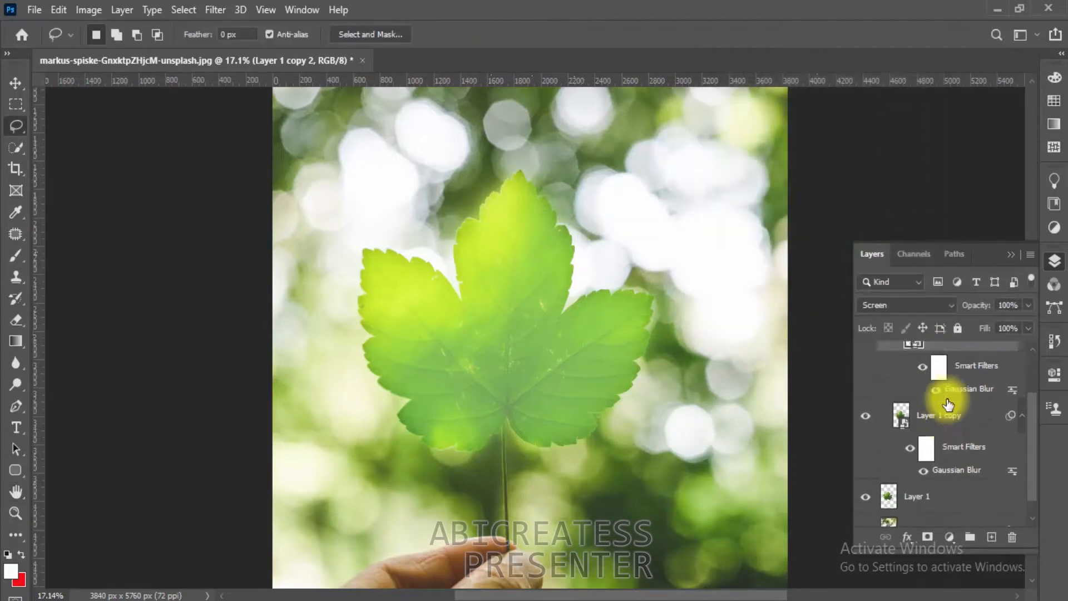
pyautogui.scroll(1, 947, 404)
pyautogui.rightClick(947, 405)
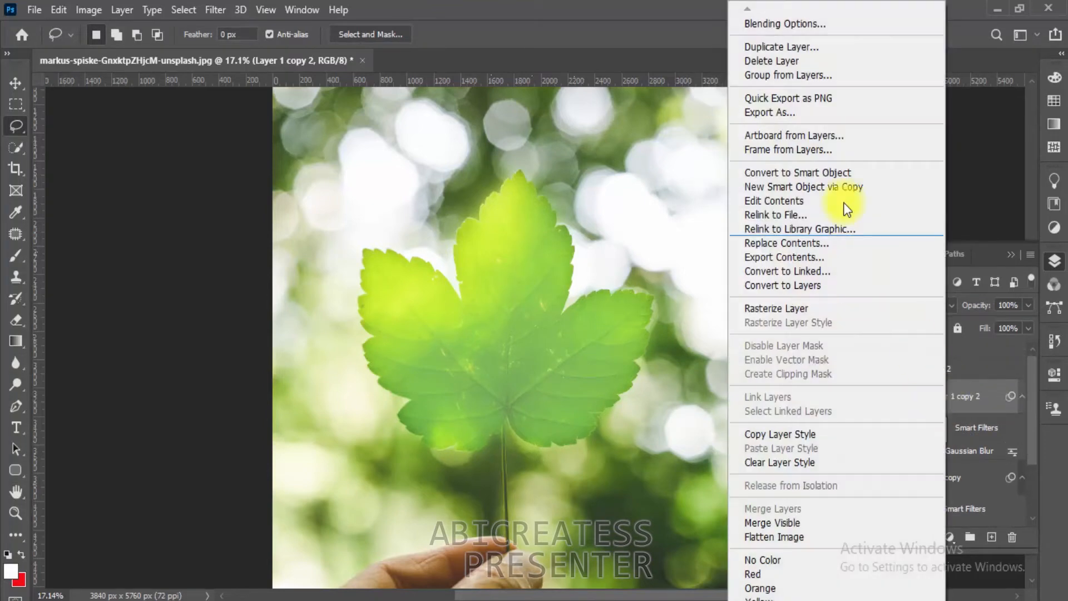
pyautogui.click(797, 75)
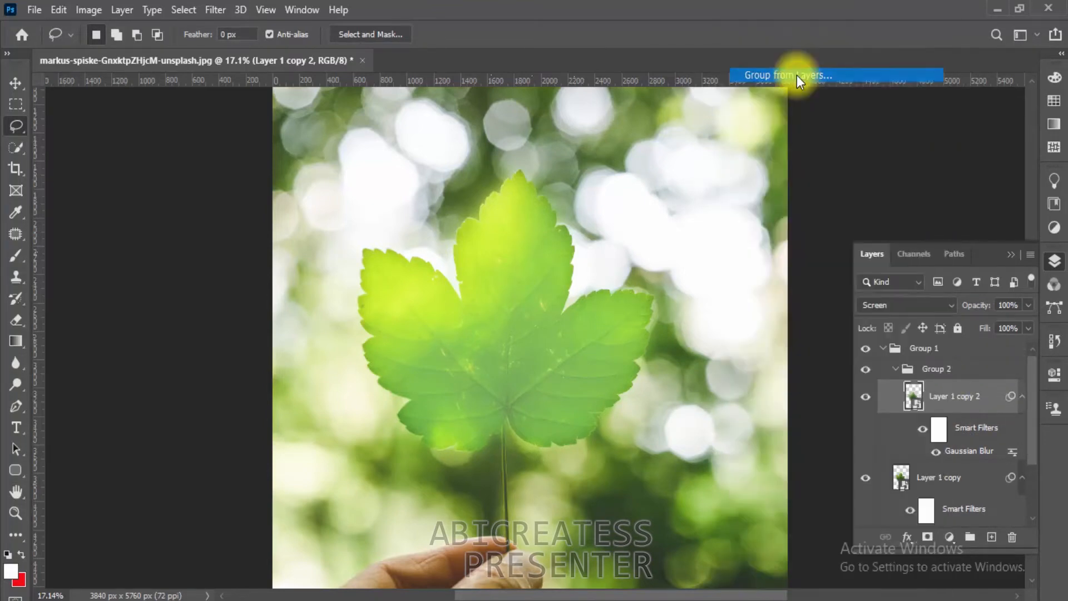
pyautogui.click(680, 203)
# Duplicate Layer 1 copy 2 within Group 2 and set the duplicate's Gaussian Blur radius to 200 pixels
pyautogui.rightClick(954, 412)
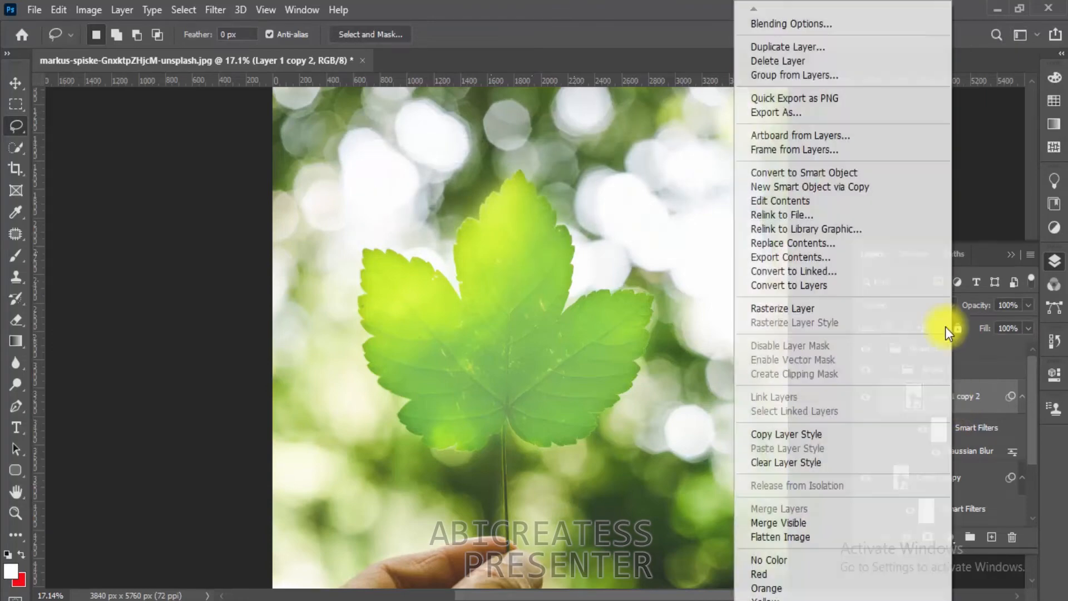
pyautogui.click(802, 51)
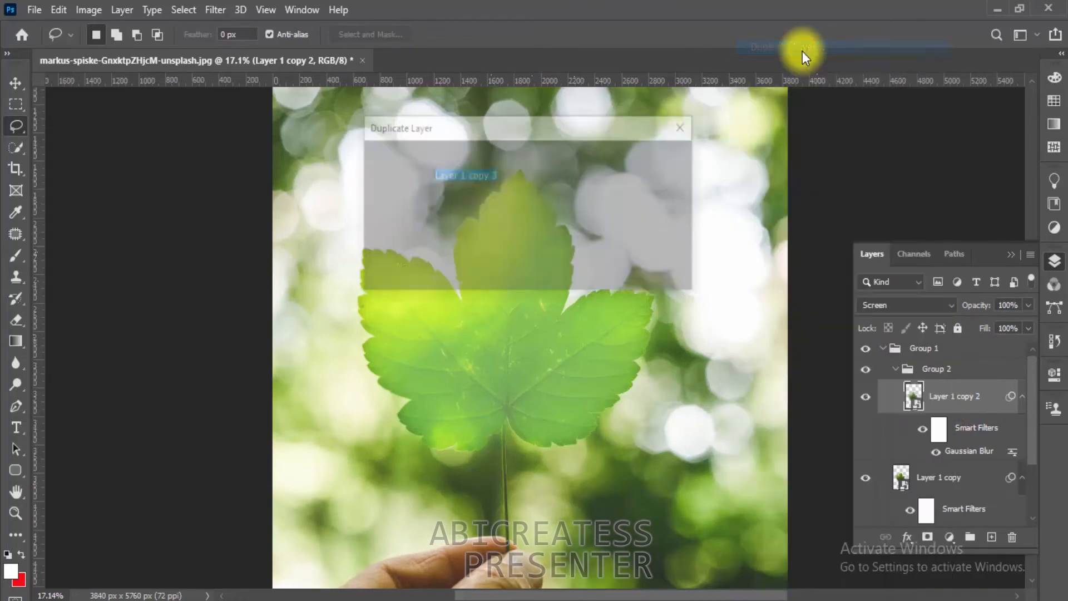
pyautogui.click(662, 160)
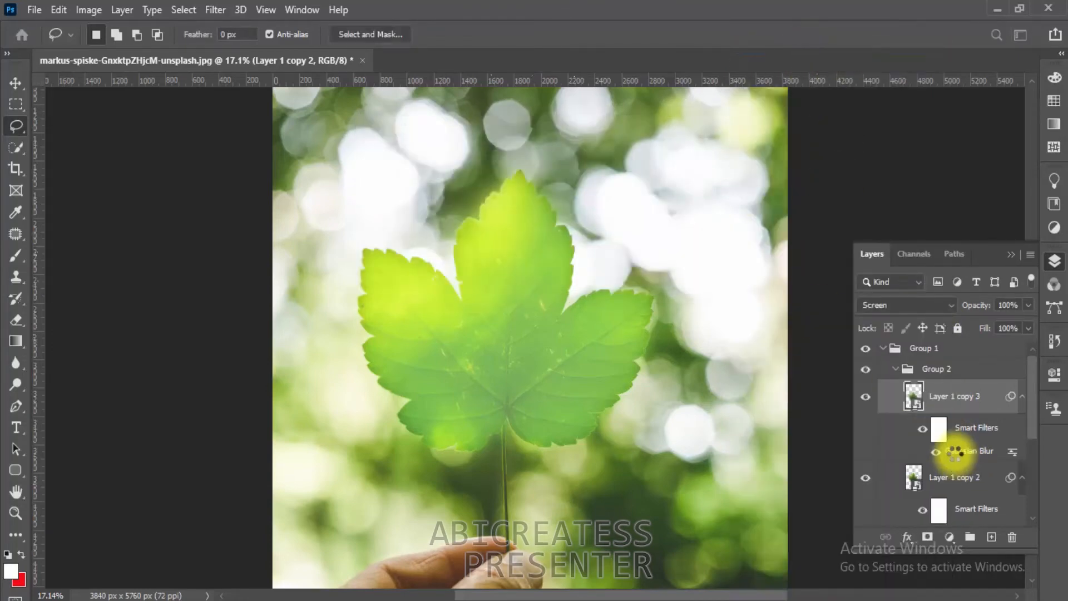
pyautogui.doubleClick(955, 451)
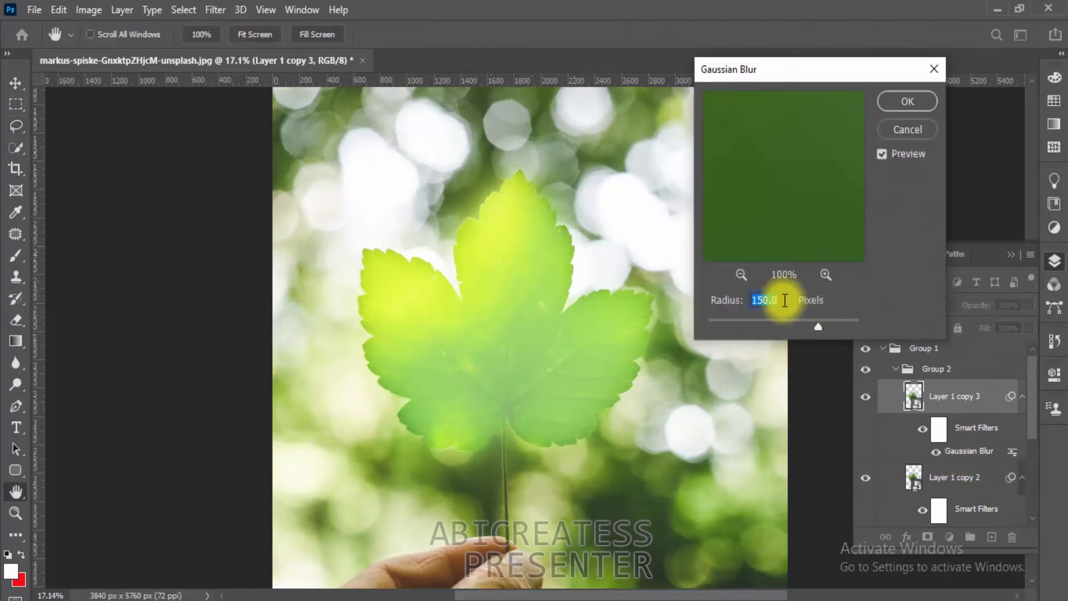
pyautogui.write('200')
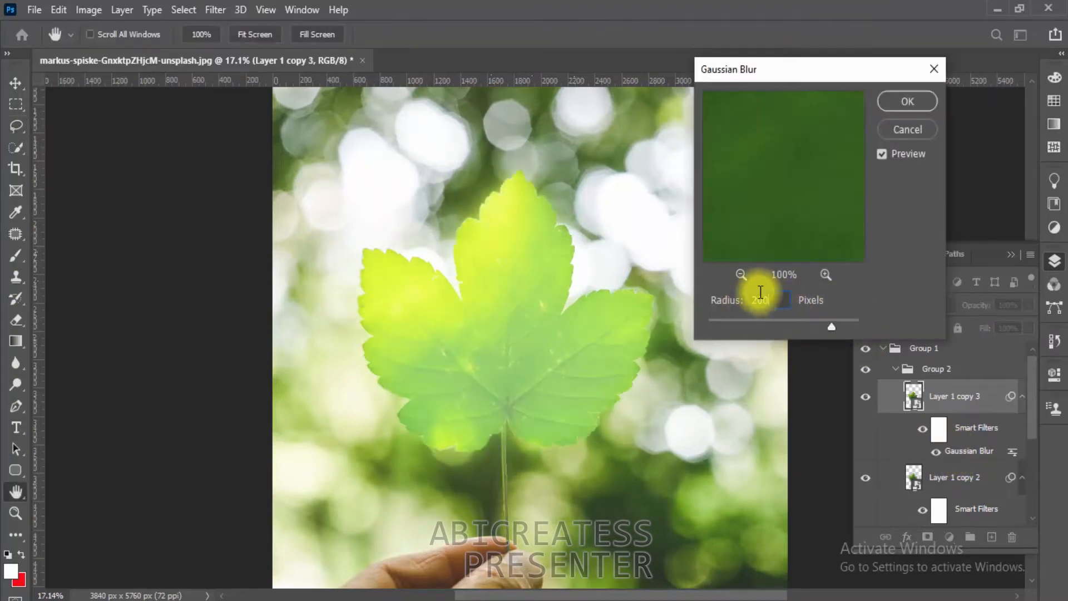
pyautogui.click(923, 96)
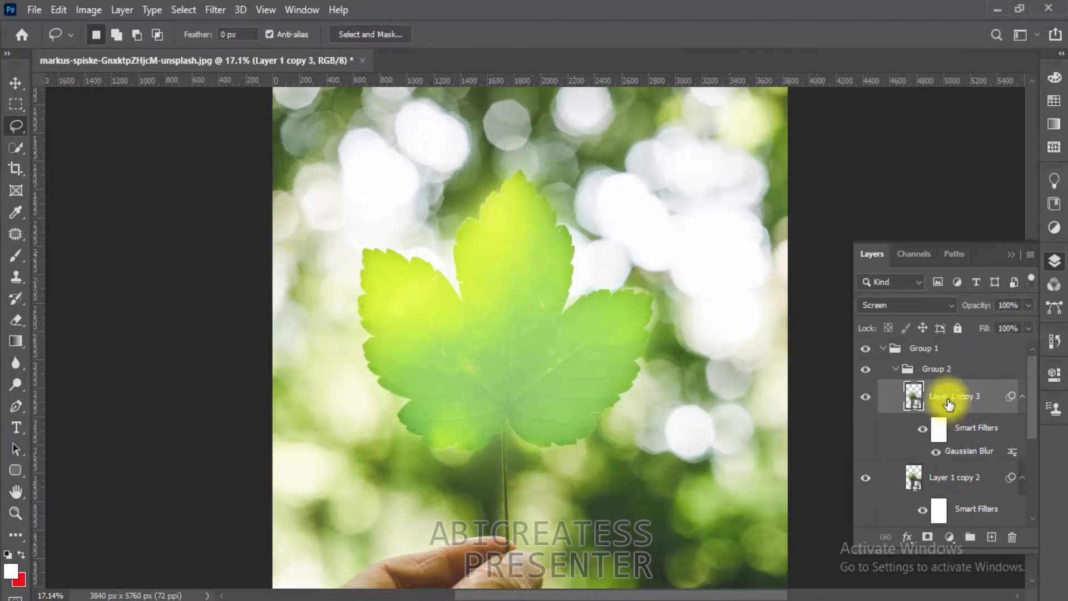
# Duplicate Layer 1 copy 3 within Group 2 and set the duplicate's Gaussian Blur radius to 300 pixels
pyautogui.rightClick(948, 404)
pyautogui.click(785, 47)
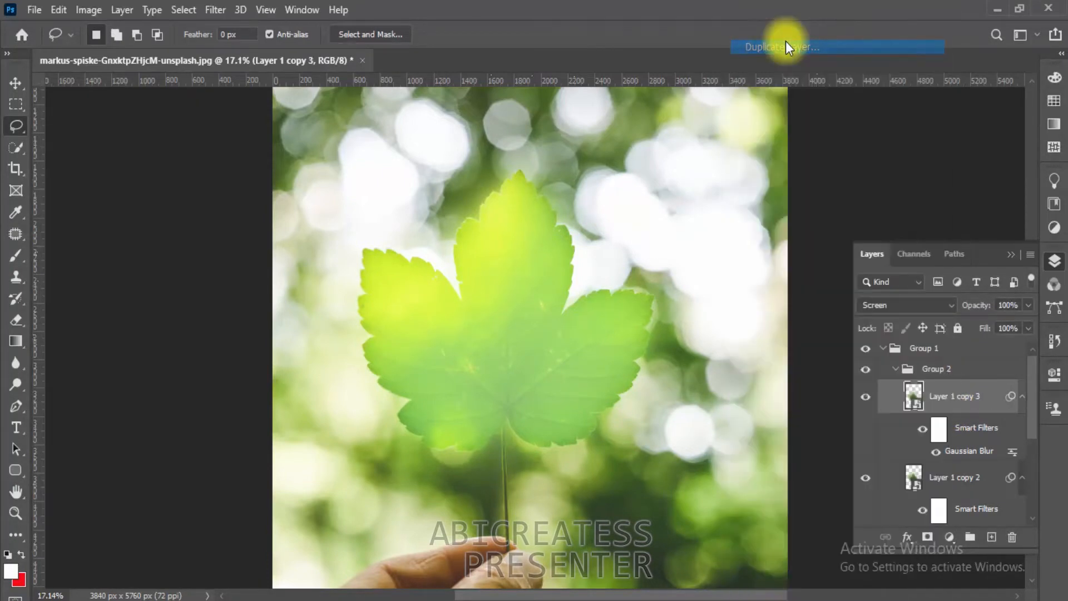
pyautogui.click(661, 158)
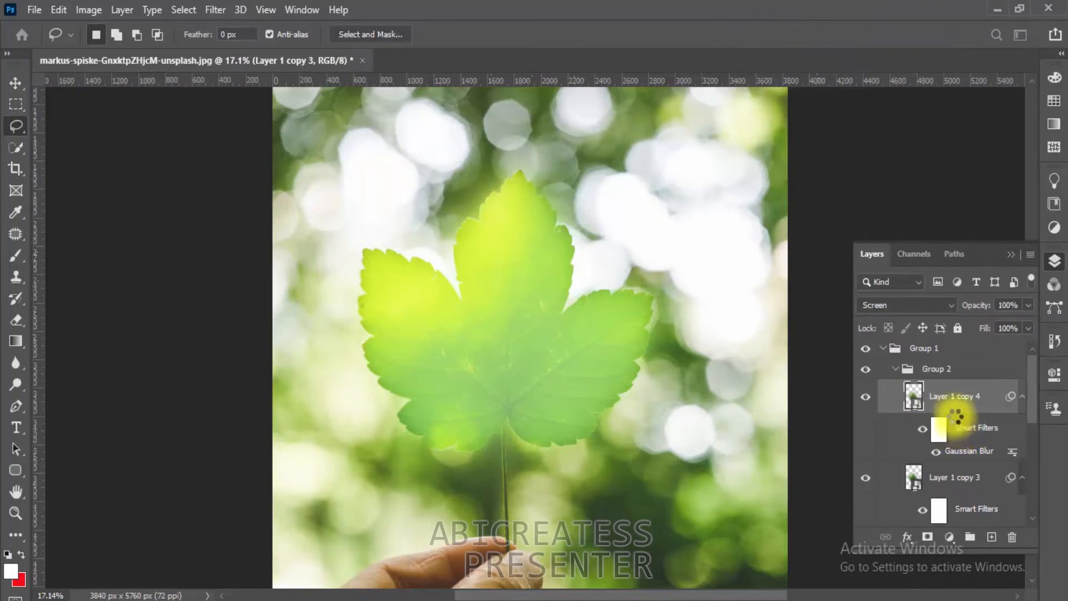
pyautogui.rightClick(914, 391)
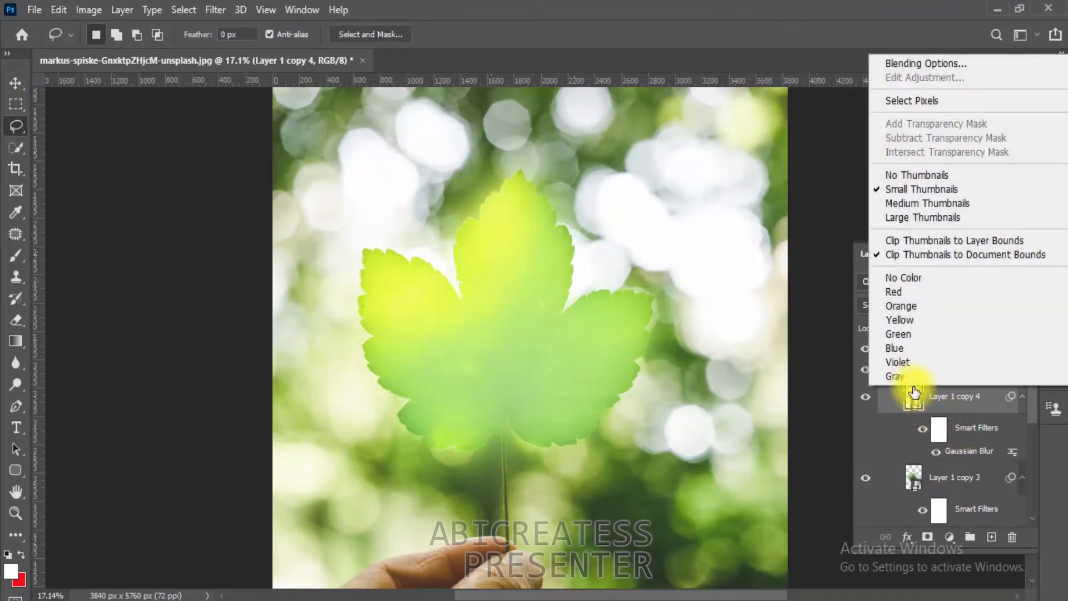
pyautogui.rightClick(914, 393)
pyautogui.click(942, 399)
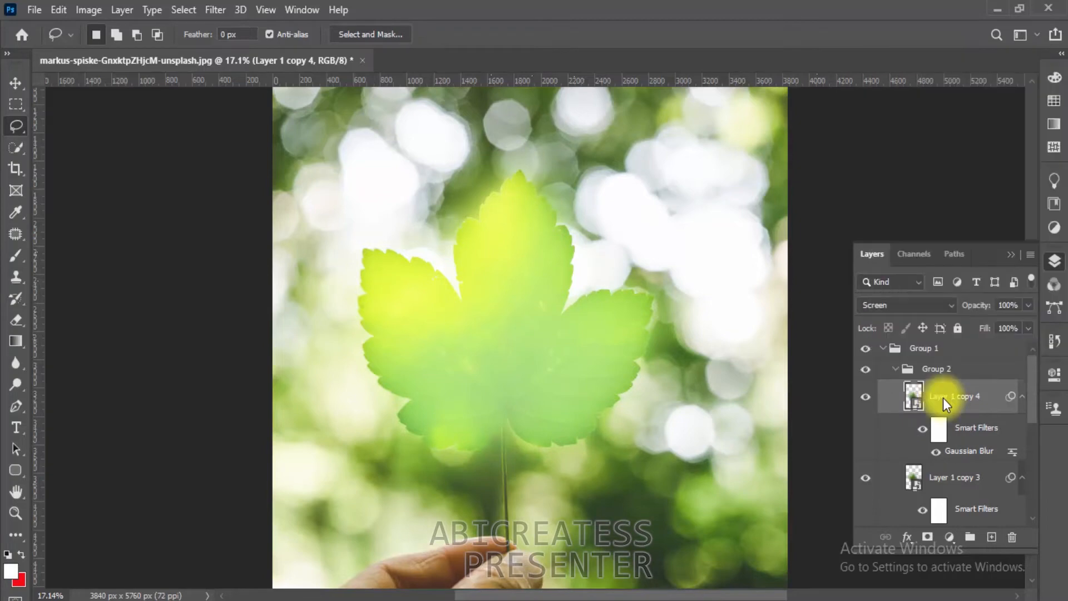
pyautogui.doubleClick(976, 456)
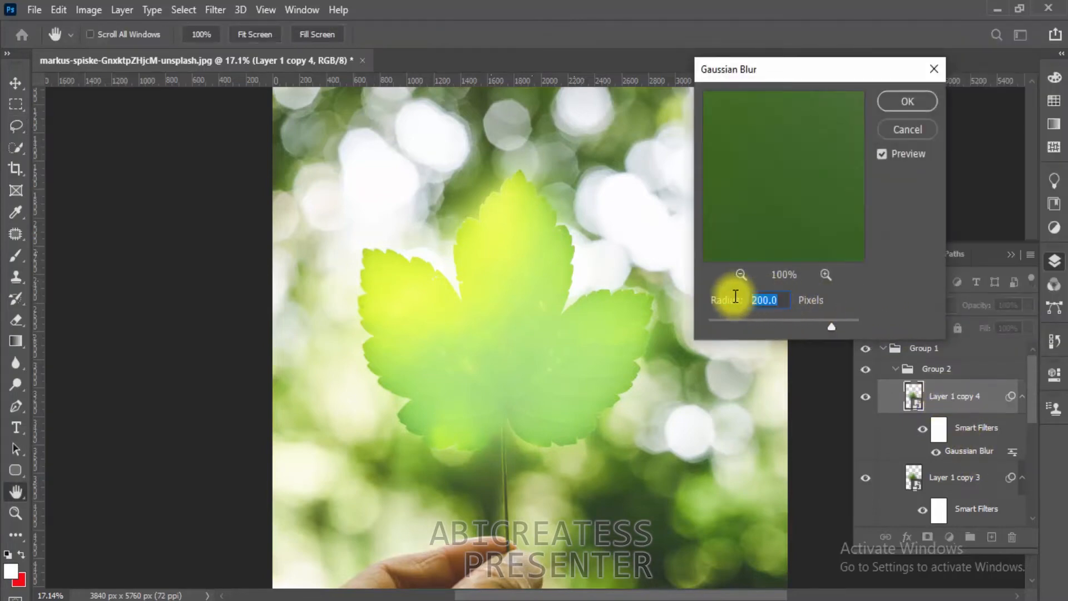
pyautogui.write('300')
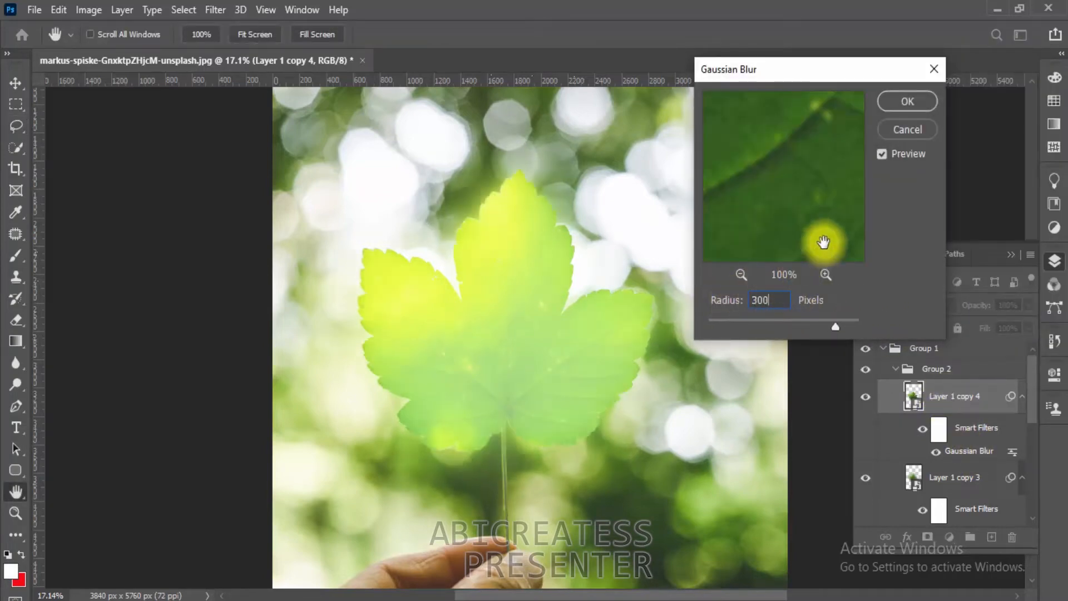
pyautogui.click(896, 101)
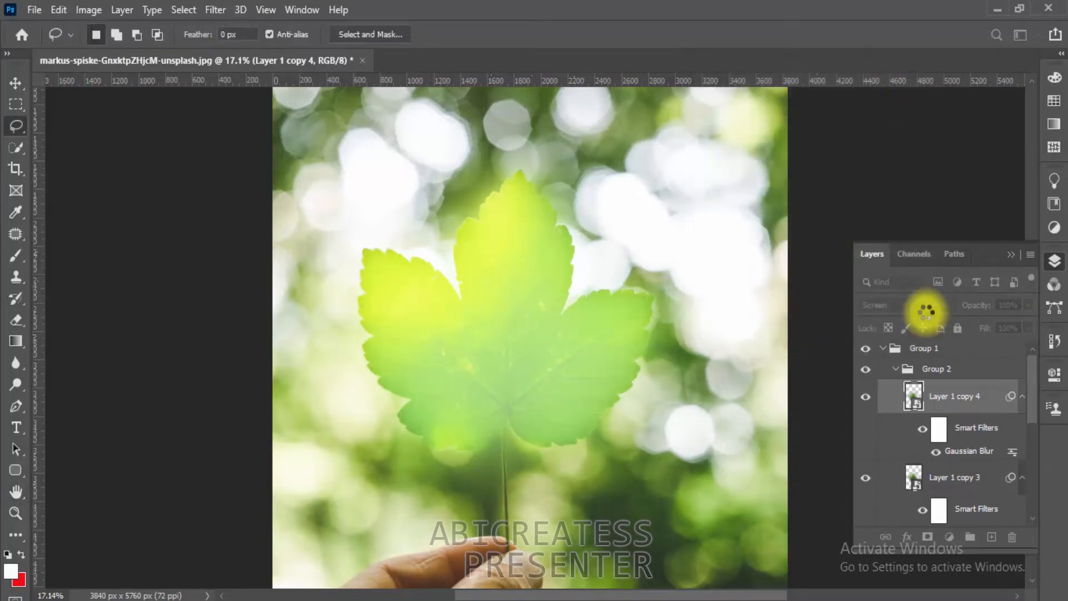
# Collapse Group 2 and Group 1, leaving Group 1 selected
pyautogui.click(896, 369)
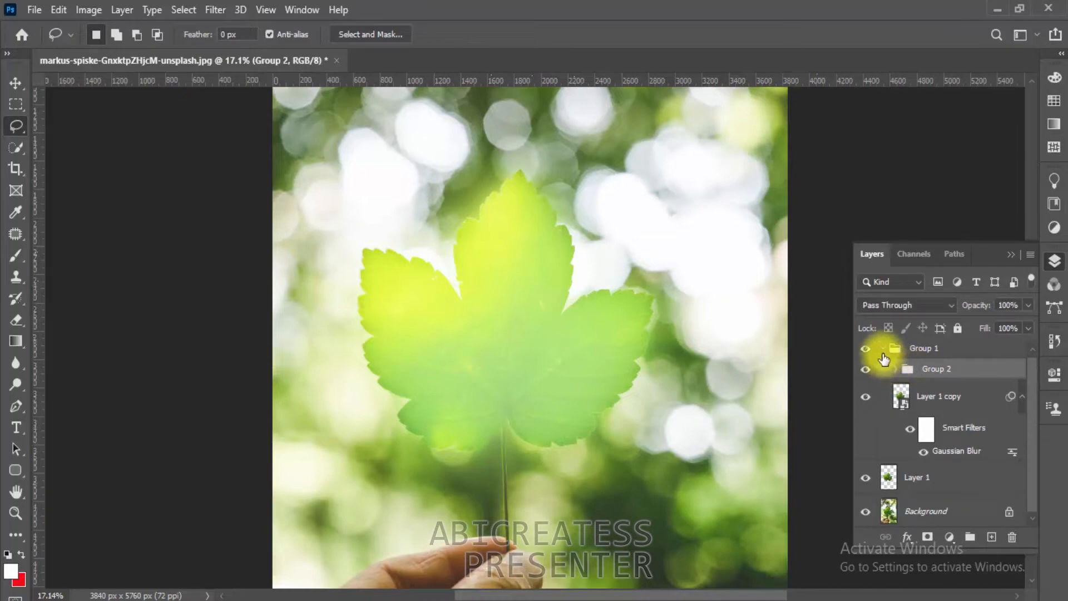
pyautogui.click(884, 350)
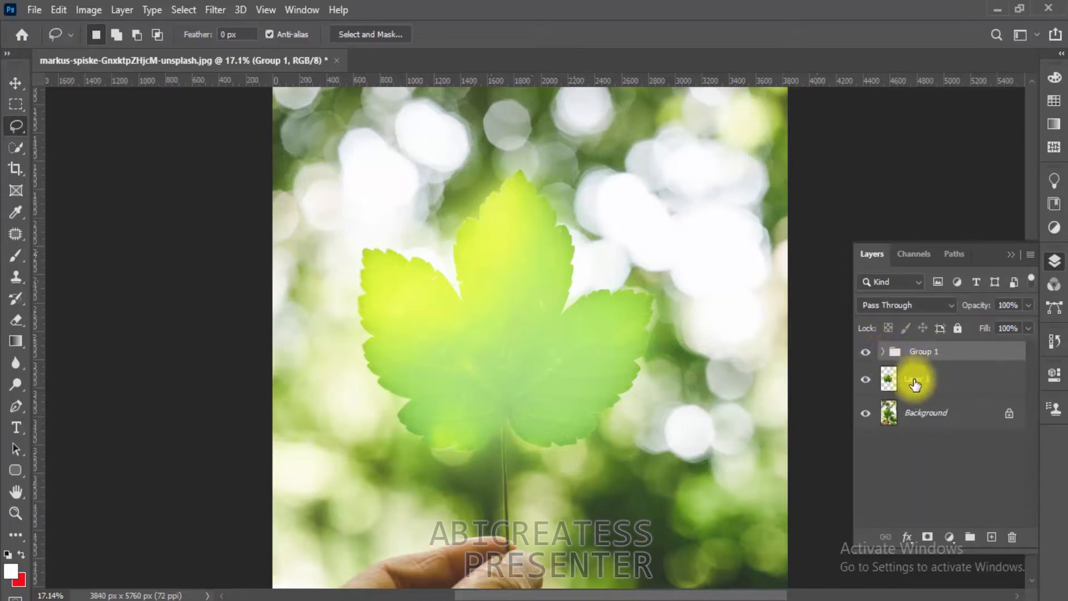
pyautogui.click(914, 377)
pyautogui.click(907, 356)
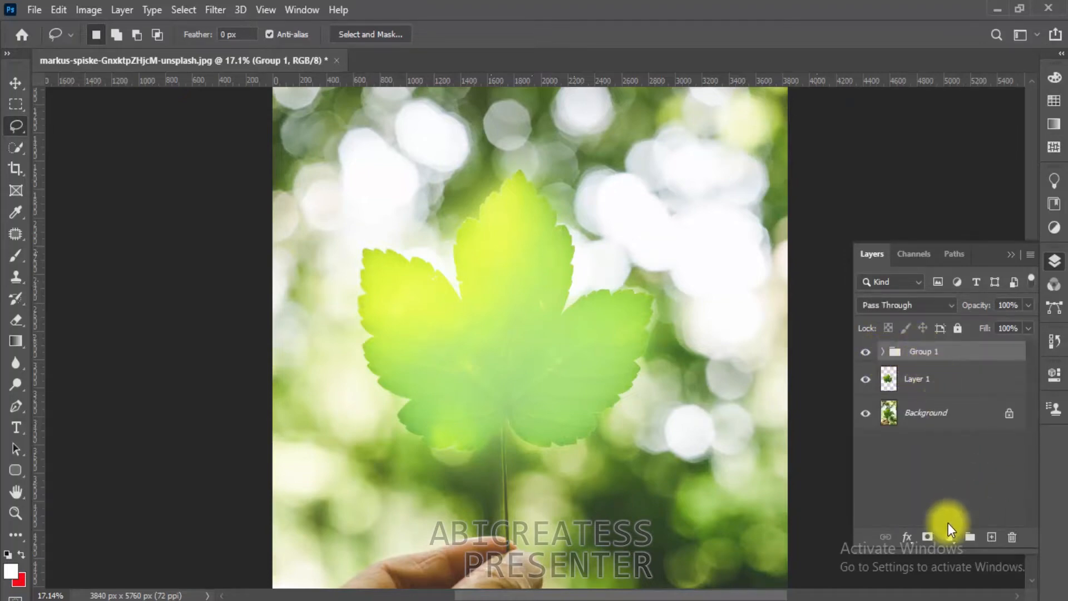
# Add a Hue/Saturation adjustment layer with Colorize enabled above Group 1 and clip it to the group
pyautogui.click(948, 537)
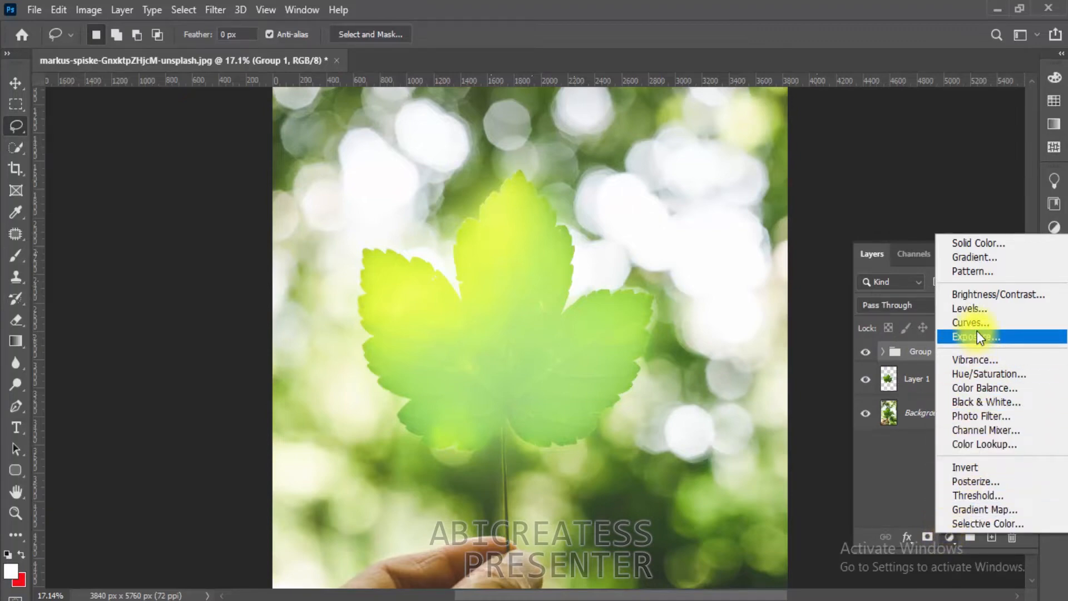
pyautogui.click(980, 373)
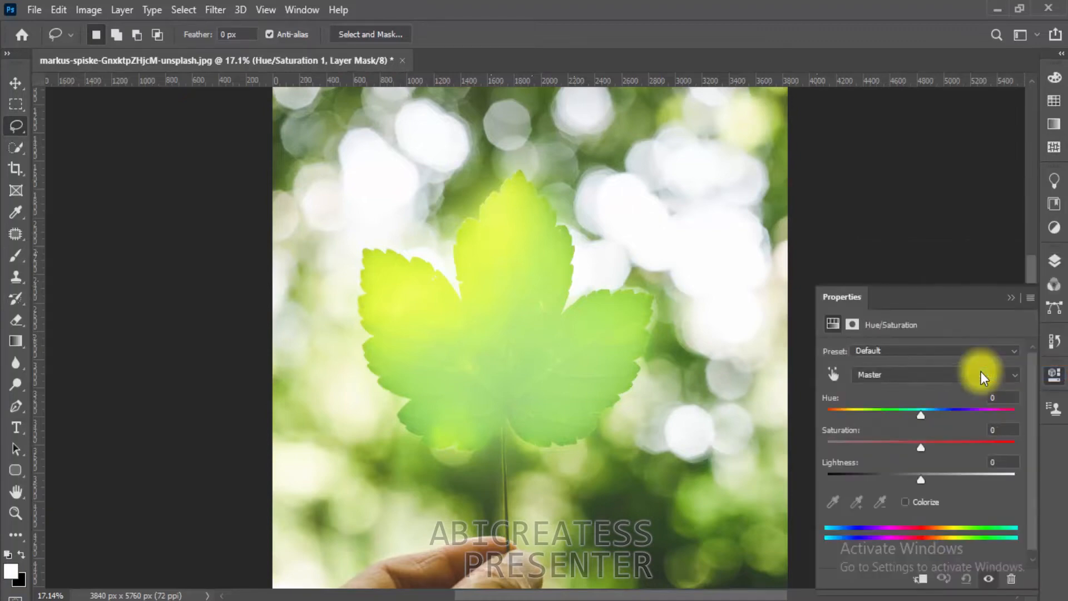
pyautogui.click(905, 502)
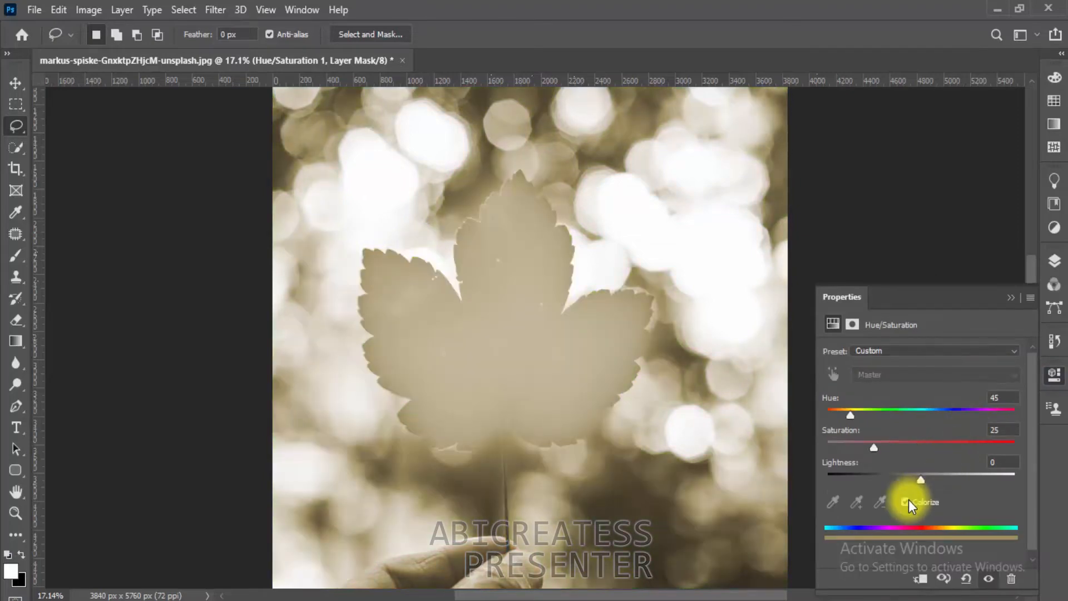
pyautogui.click(1054, 260)
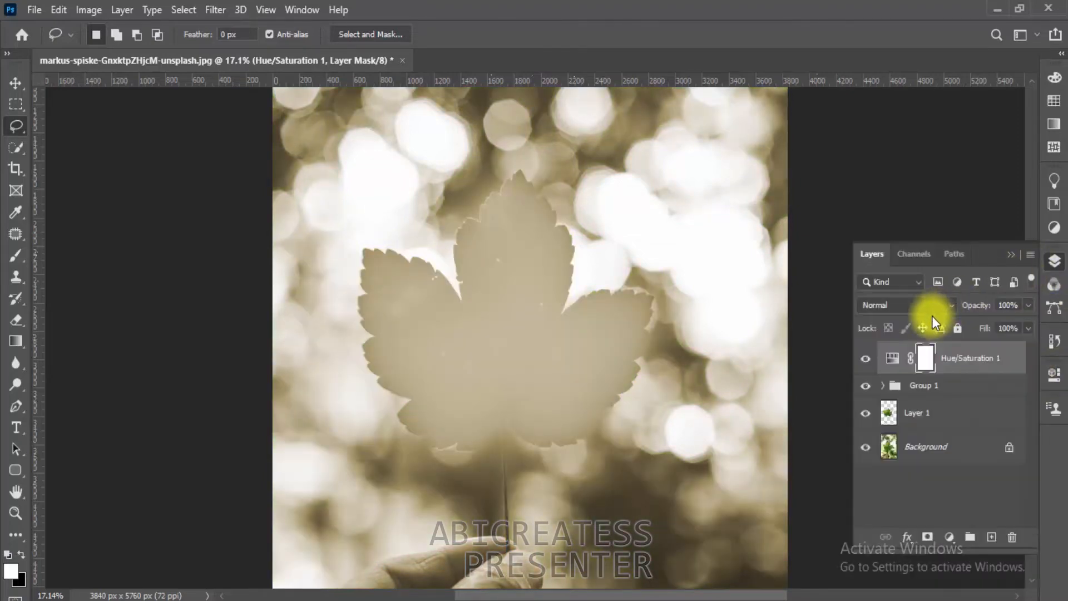
pyautogui.keyDown('alt'); pyautogui.click(904, 367); pyautogui.keyUp('alt')
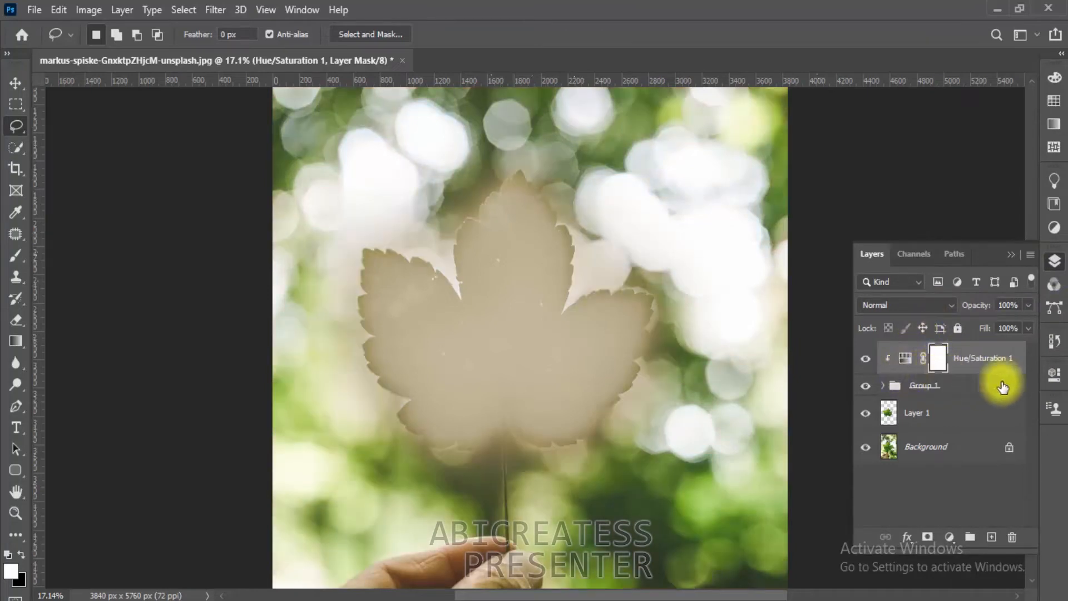
# Set the clipped Hue/Saturation adjustment to Hue 105, Saturation 66 and Lightness +6
pyautogui.doubleClick(906, 358)
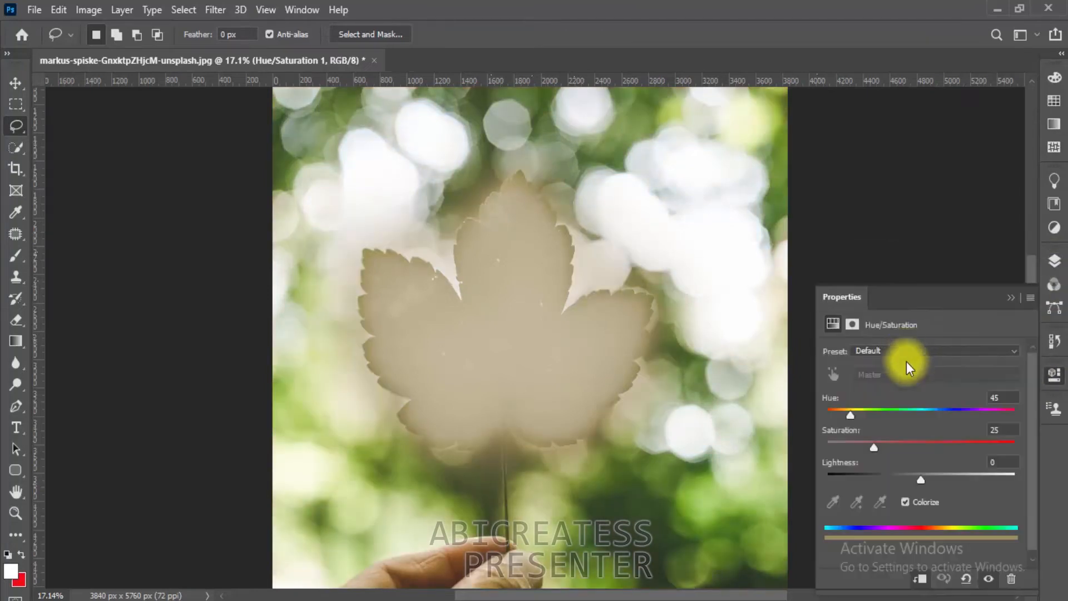
pyautogui.moveTo(877, 447); pyautogui.dragTo(948, 445)
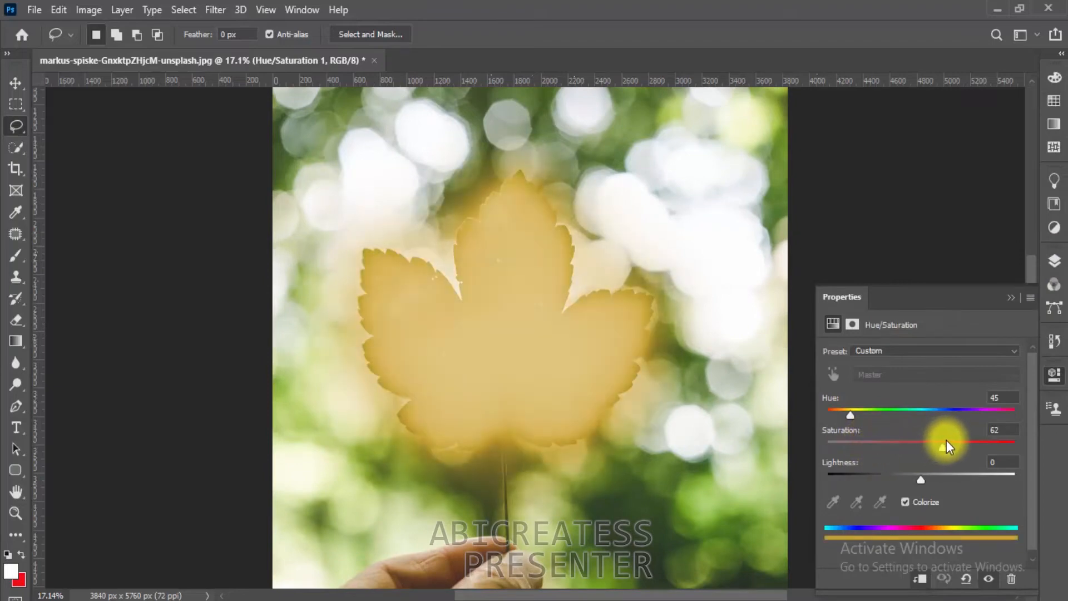
pyautogui.click(879, 412)
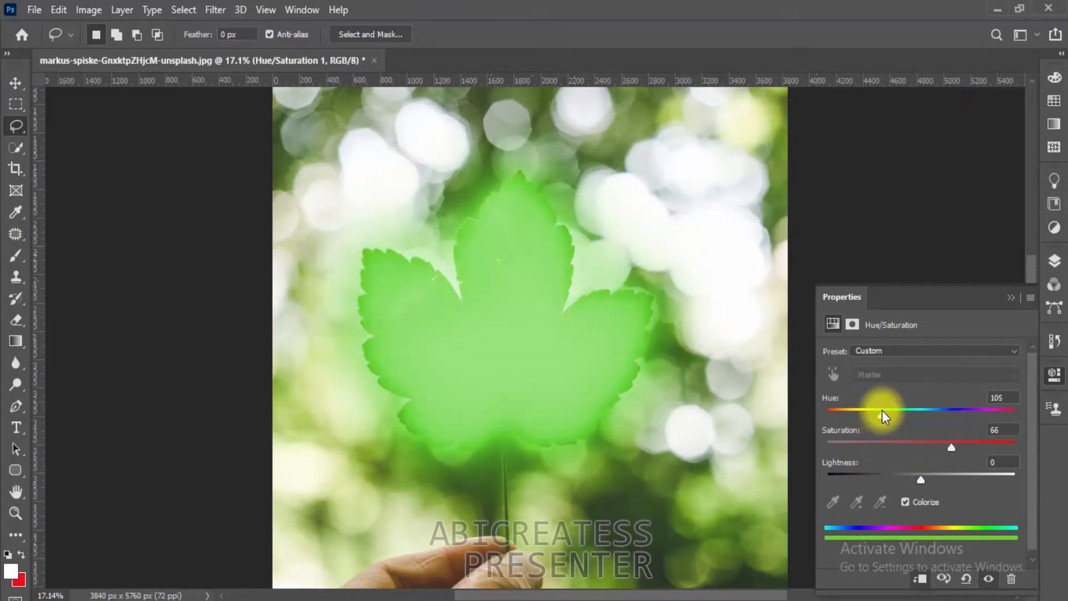
pyautogui.moveTo(919, 480); pyautogui.dragTo(924, 481)
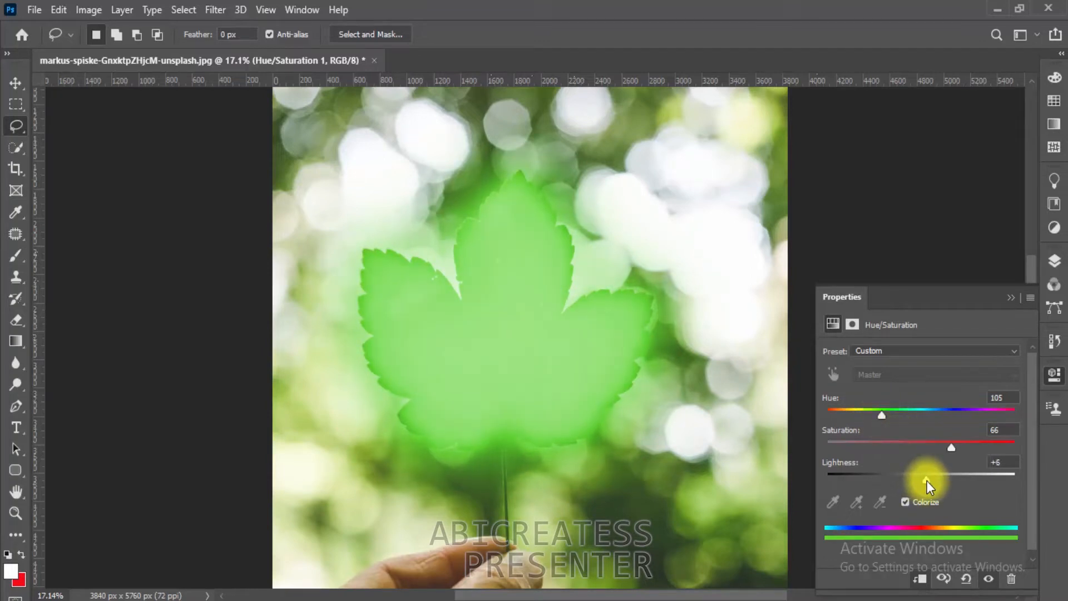
pyautogui.click(1054, 372)
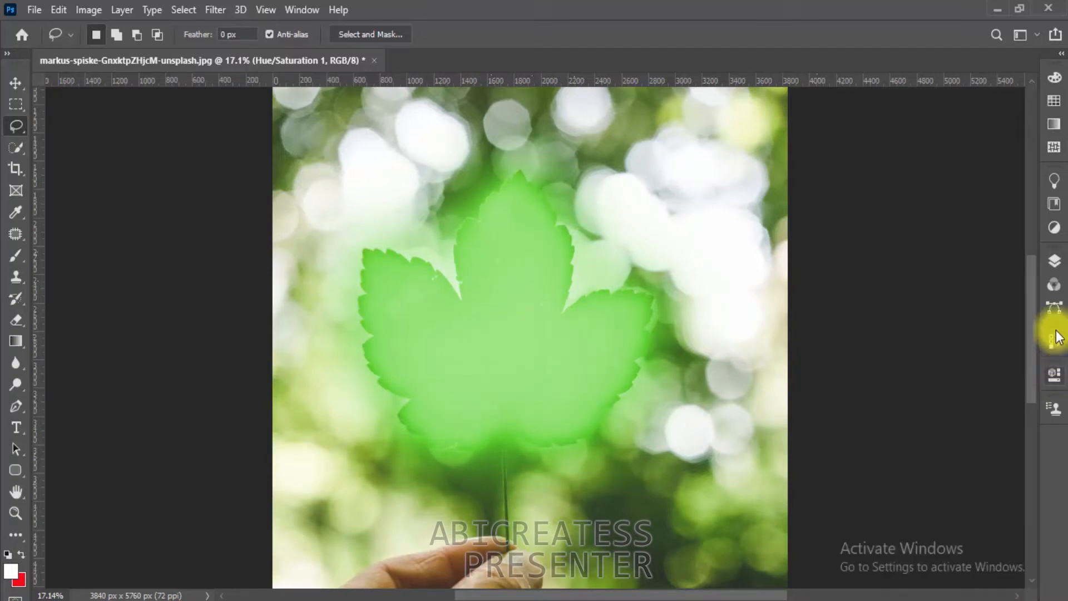
# Change the blend mode of Group 1 to Screen
pyautogui.click(1055, 260)
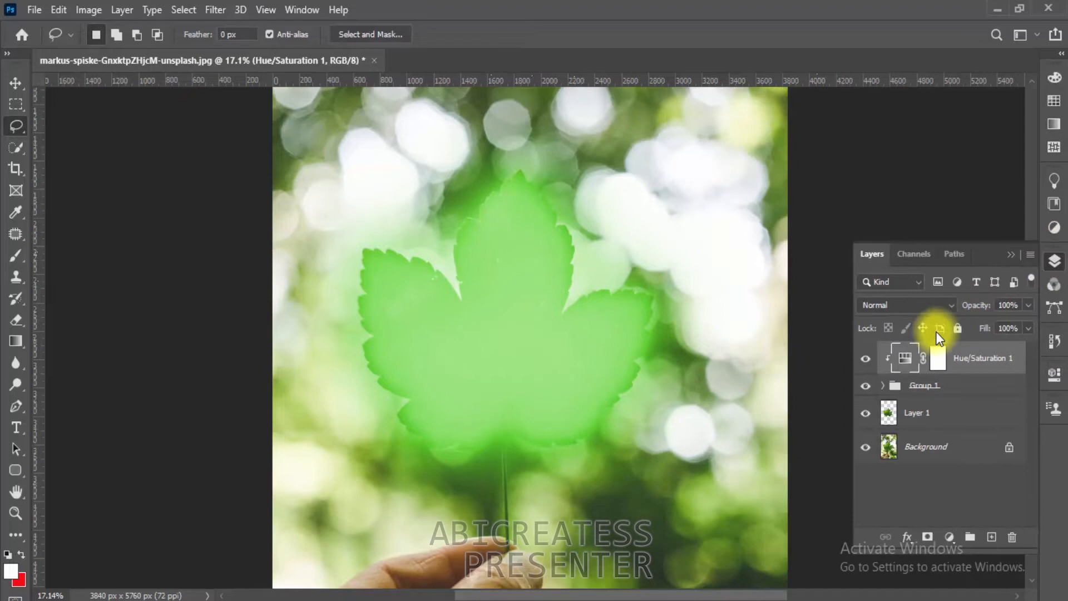
pyautogui.click(915, 385)
pyautogui.click(909, 306)
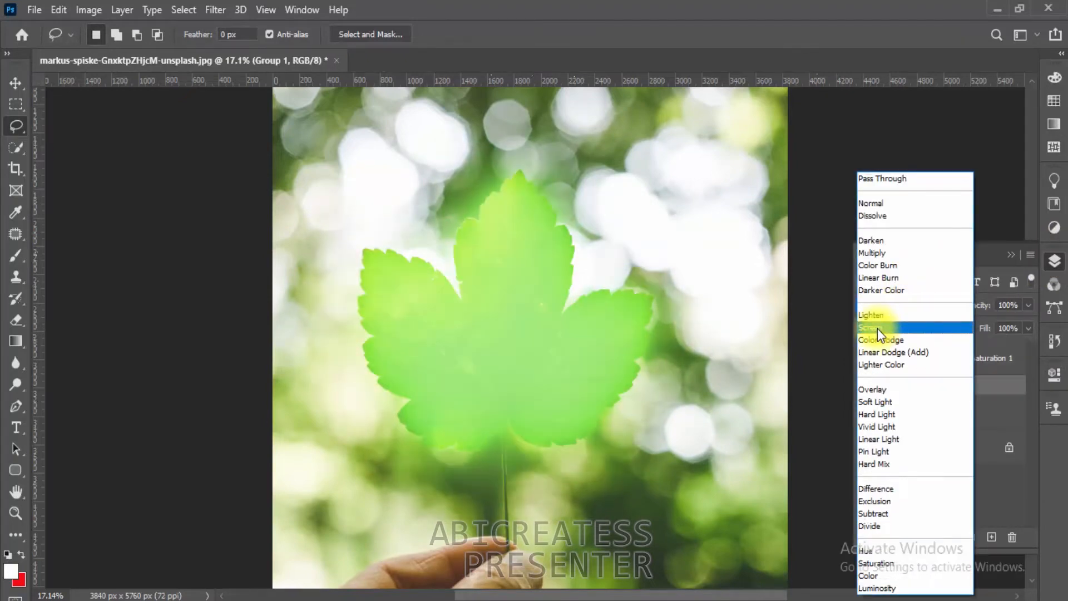
pyautogui.click(877, 328)
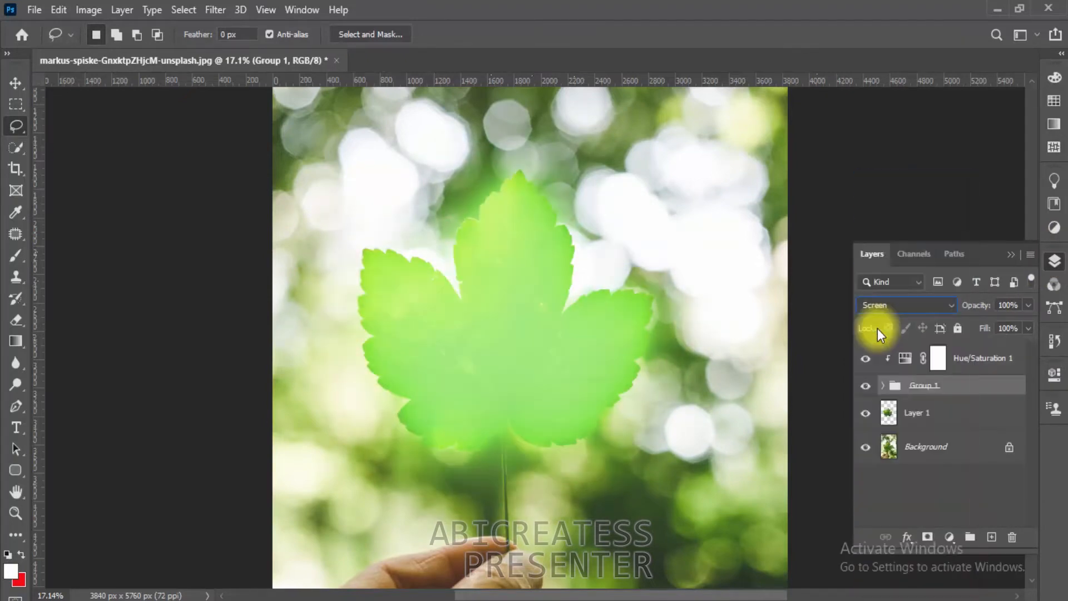
# Add an Exposure adjustment layer directly above the Background and set its Exposure to -8.33
pyautogui.click(965, 363)
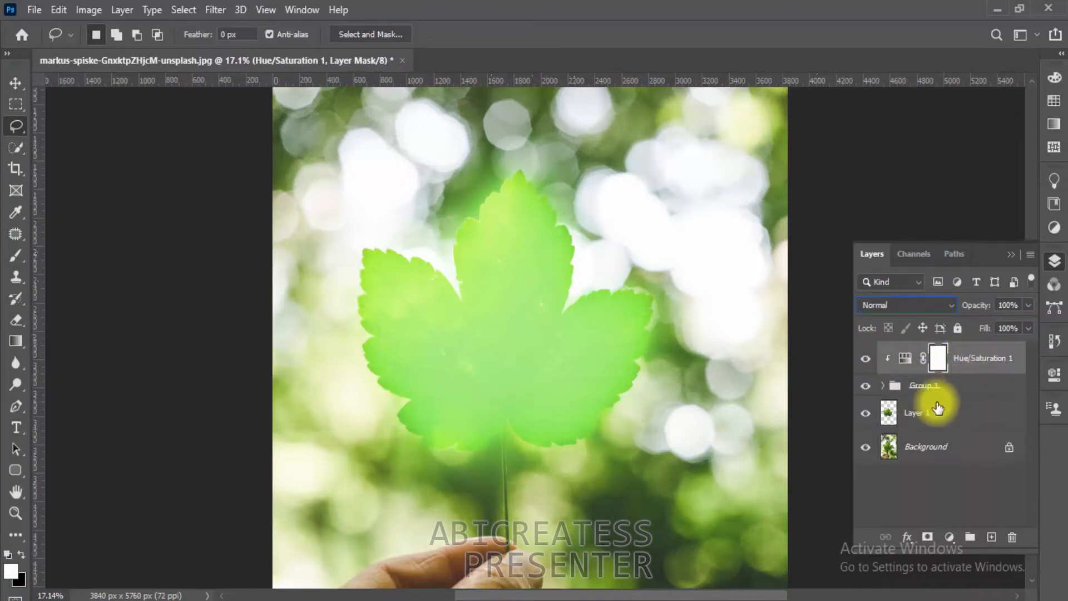
pyautogui.click(930, 448)
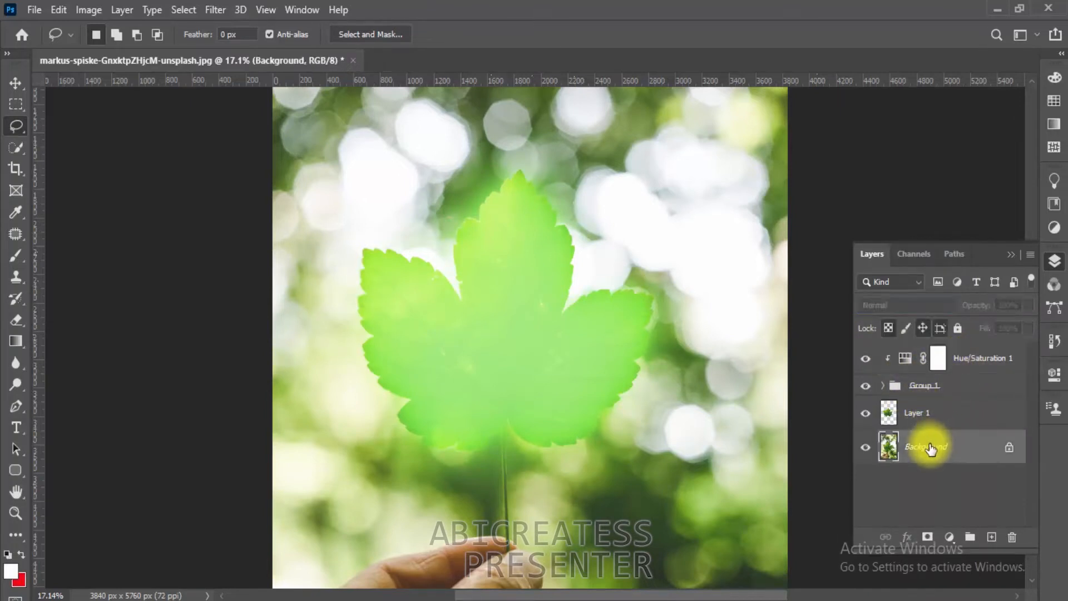
pyautogui.click(947, 538)
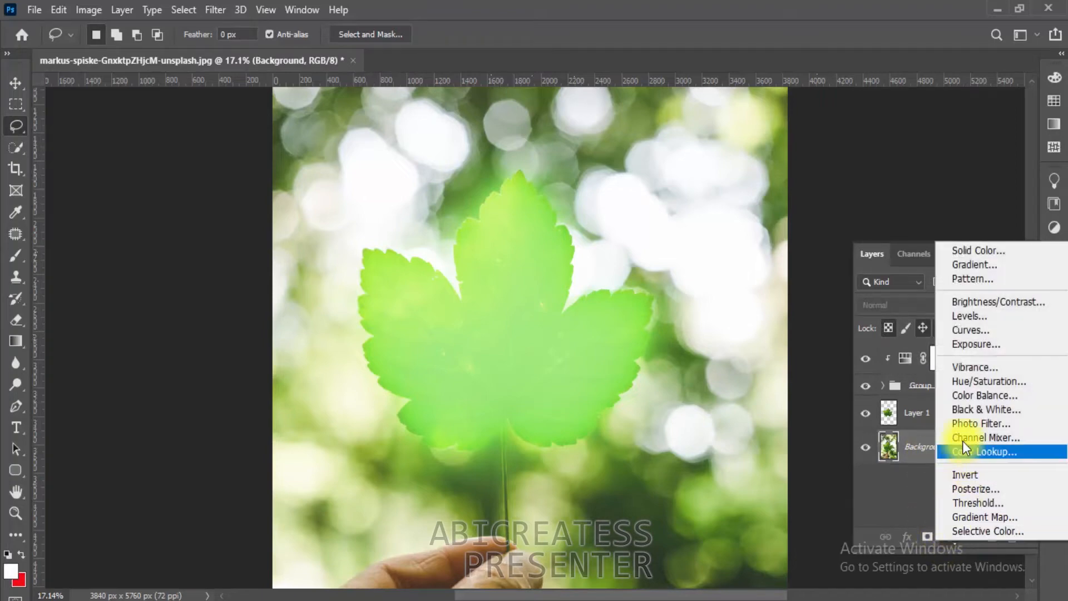
pyautogui.click(968, 345)
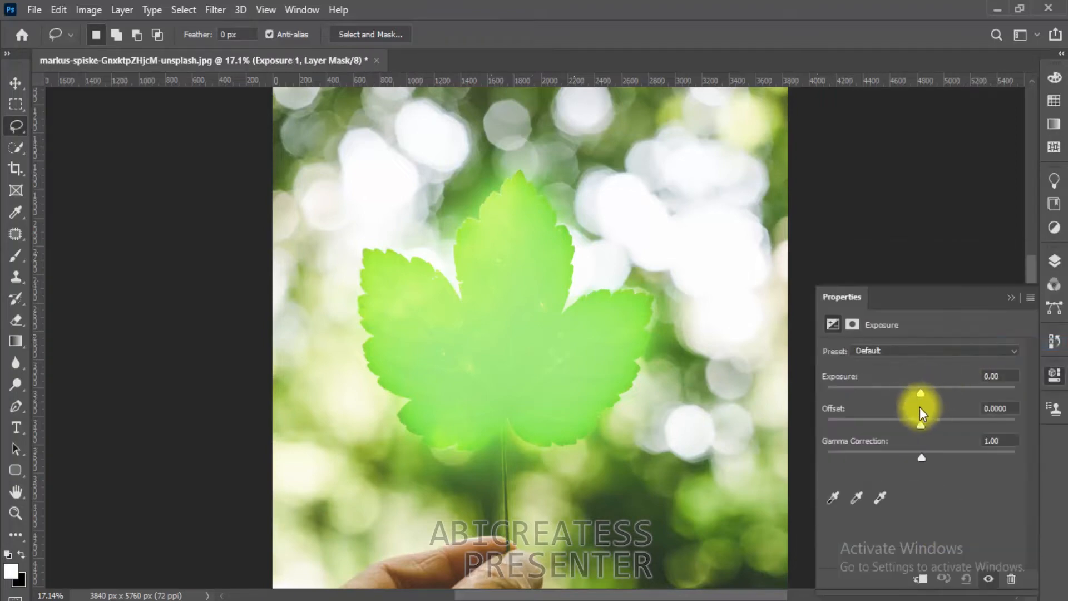
pyautogui.moveTo(900, 389); pyautogui.dragTo(854, 388)
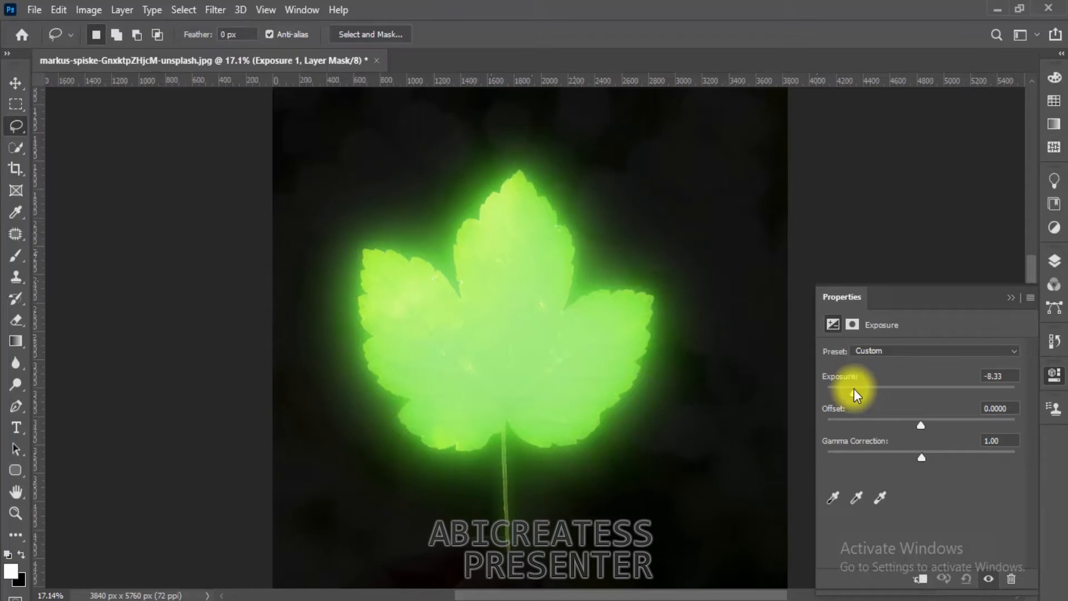
pyautogui.click(1054, 376)
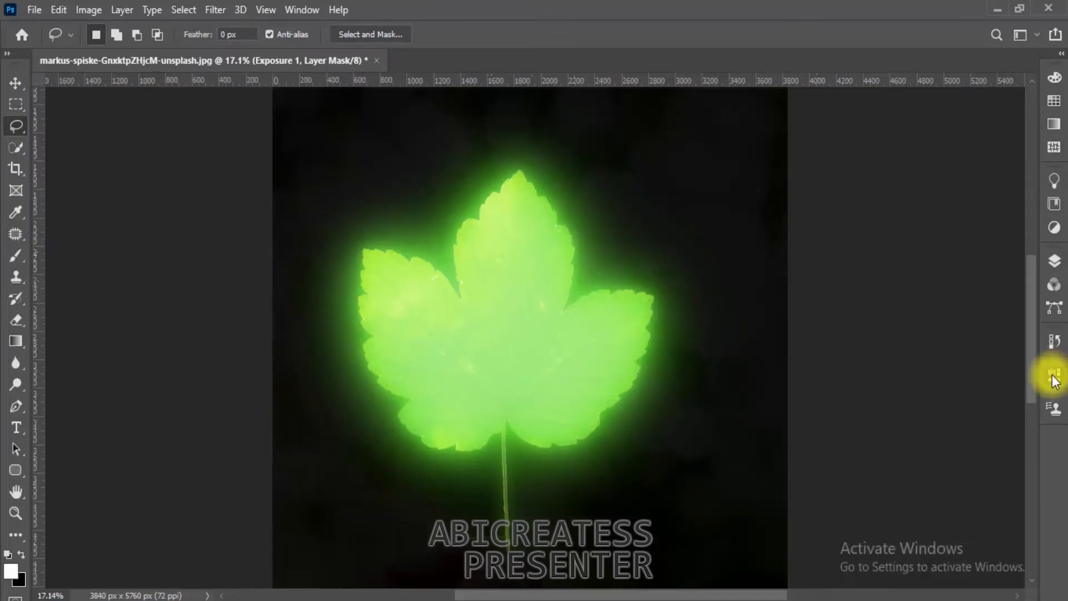
pyautogui.click(1055, 261)
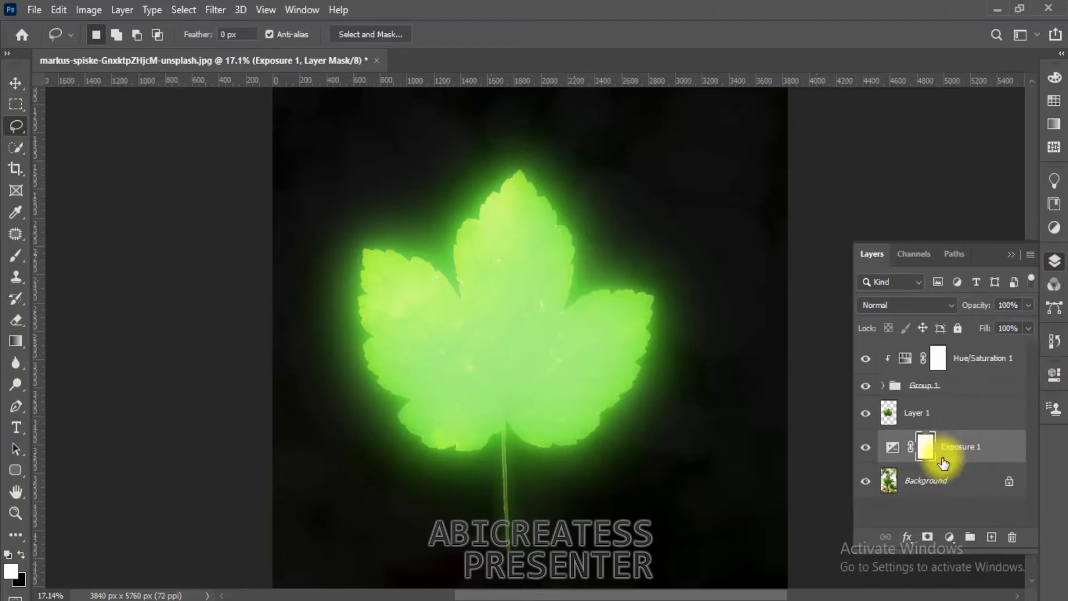
# Duplicate the Hue/Saturation 1 adjustment layer and move the copy directly above Exposure 1
pyautogui.click(945, 357)
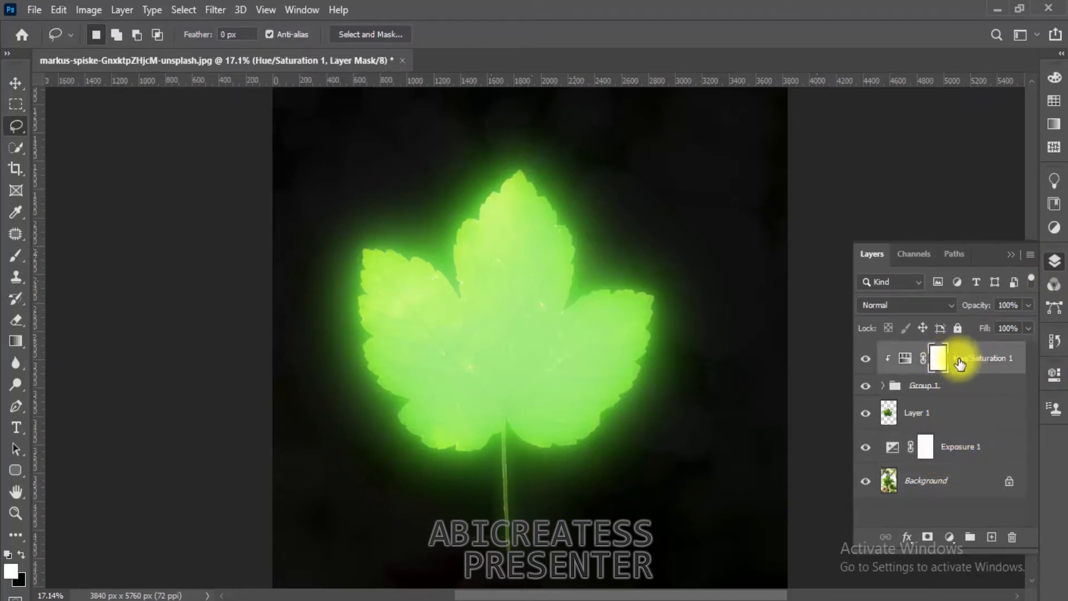
pyautogui.rightClick(959, 363)
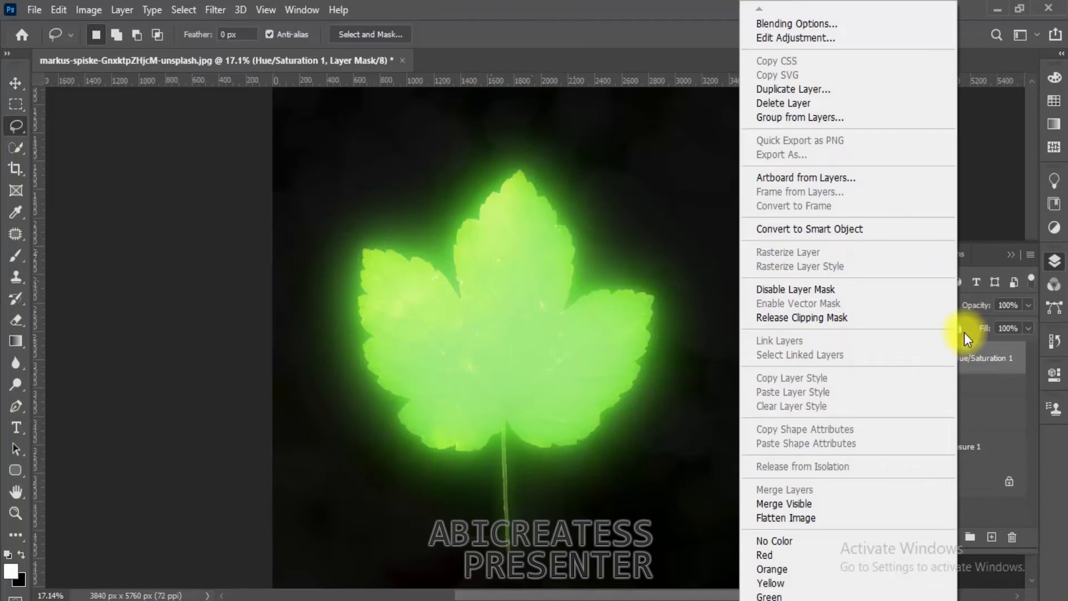
pyautogui.click(974, 361)
pyautogui.hotkey('ctrl', 'j')
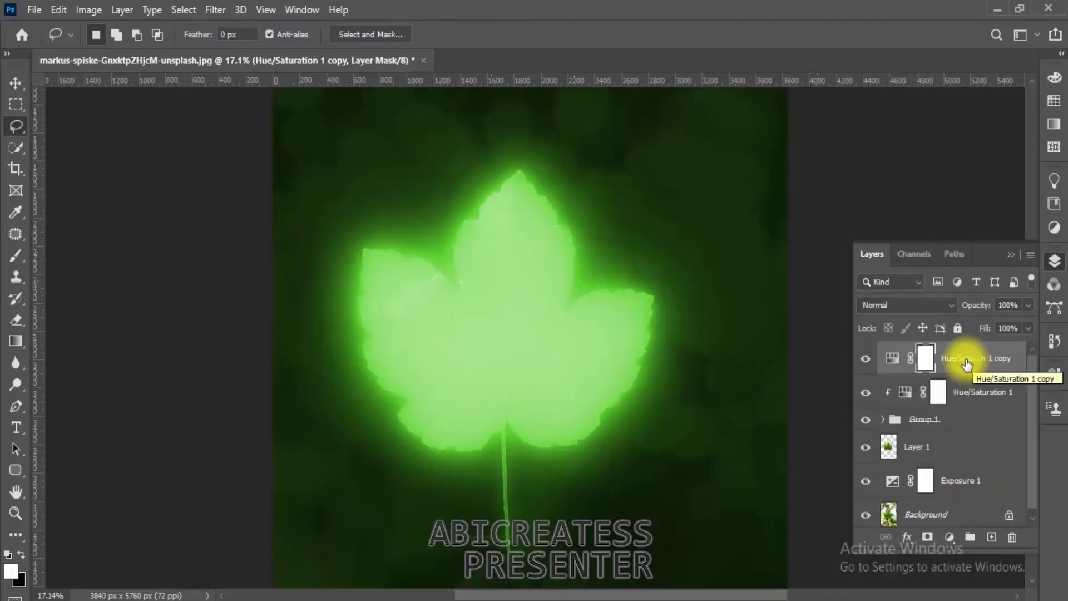
pyautogui.moveTo(967, 358); pyautogui.dragTo(970, 464)
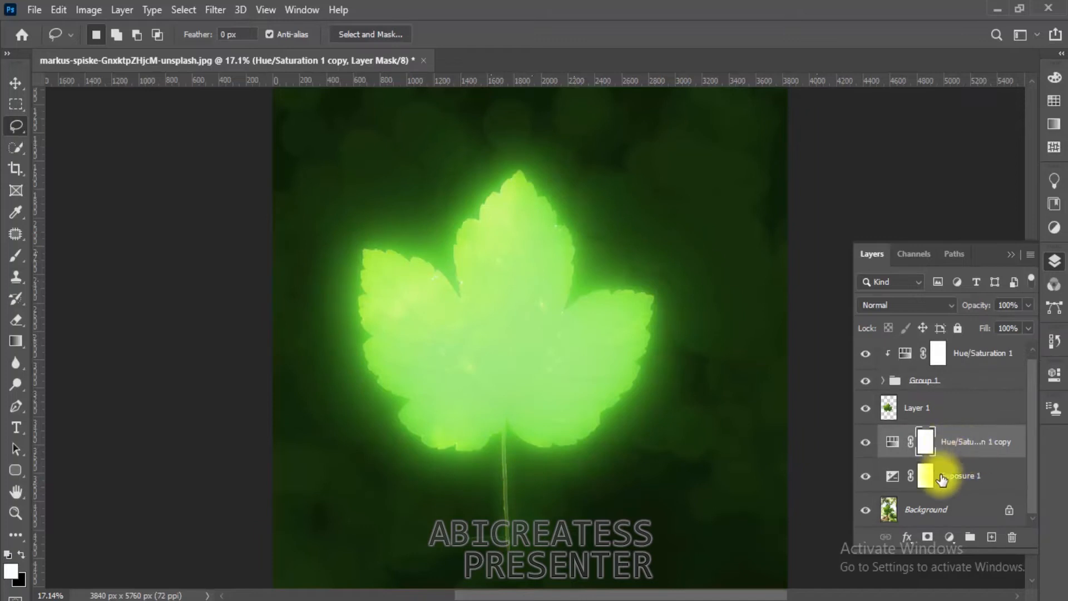
# Invert the layer mask of the Hue/Saturation 1 copy to black
pyautogui.click(942, 479)
pyautogui.scroll(-2, 584, 414)
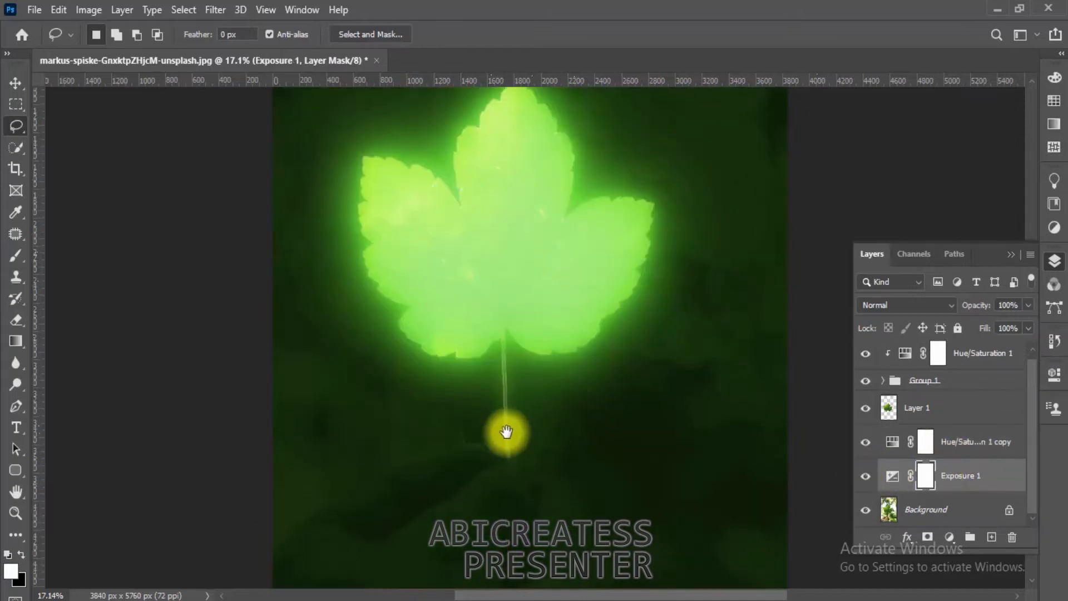
pyautogui.moveTo(507, 418); pyautogui.dragTo(521, 258)
pyautogui.moveTo(457, 330); pyautogui.dragTo(494, 339)
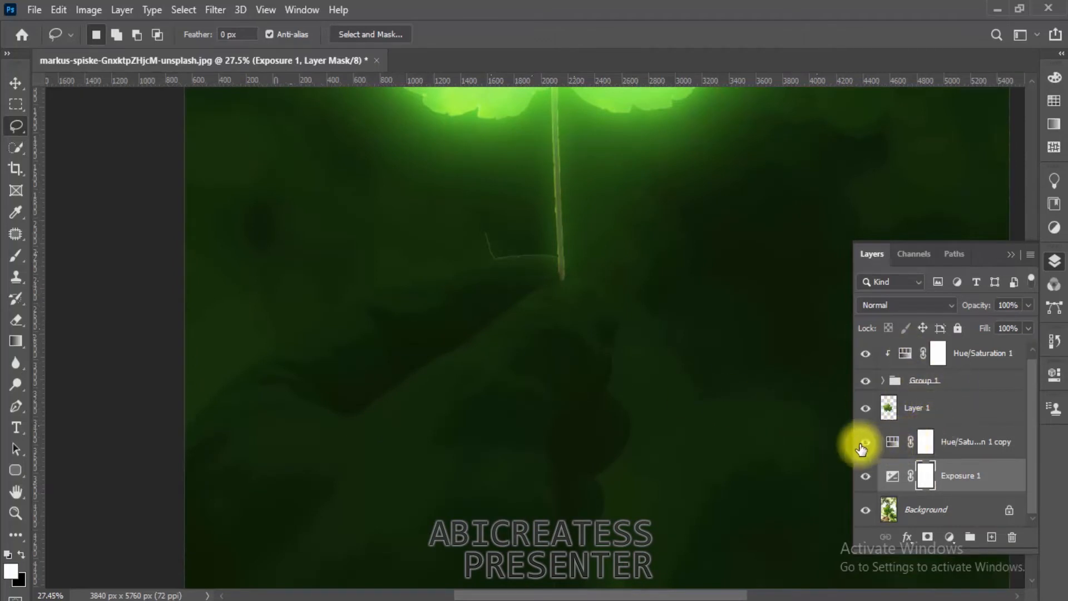
pyautogui.click(950, 443)
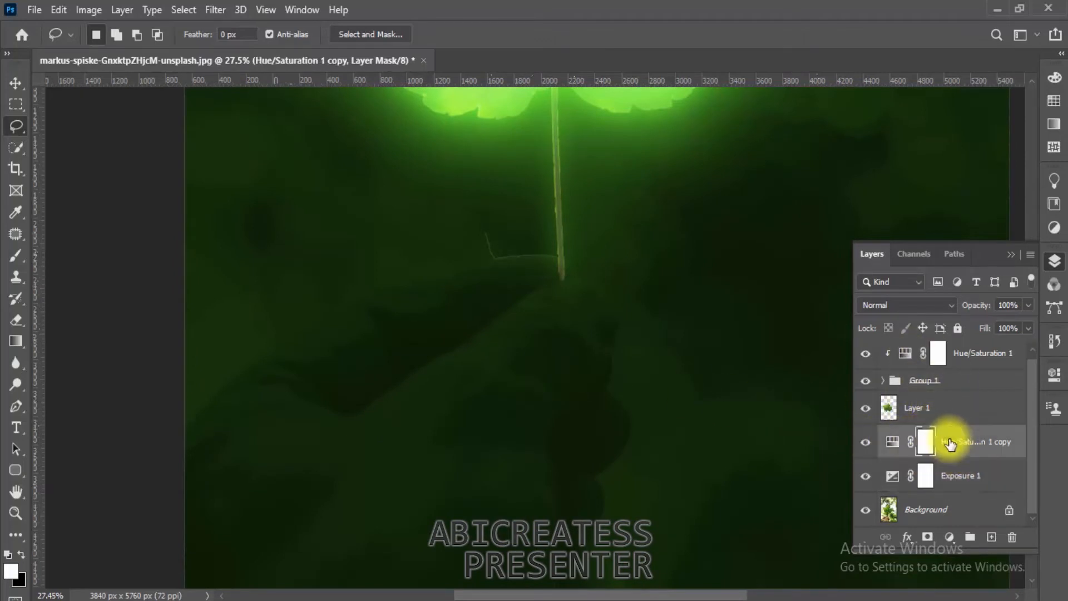
pyautogui.hotkey('ctrl', 'i')
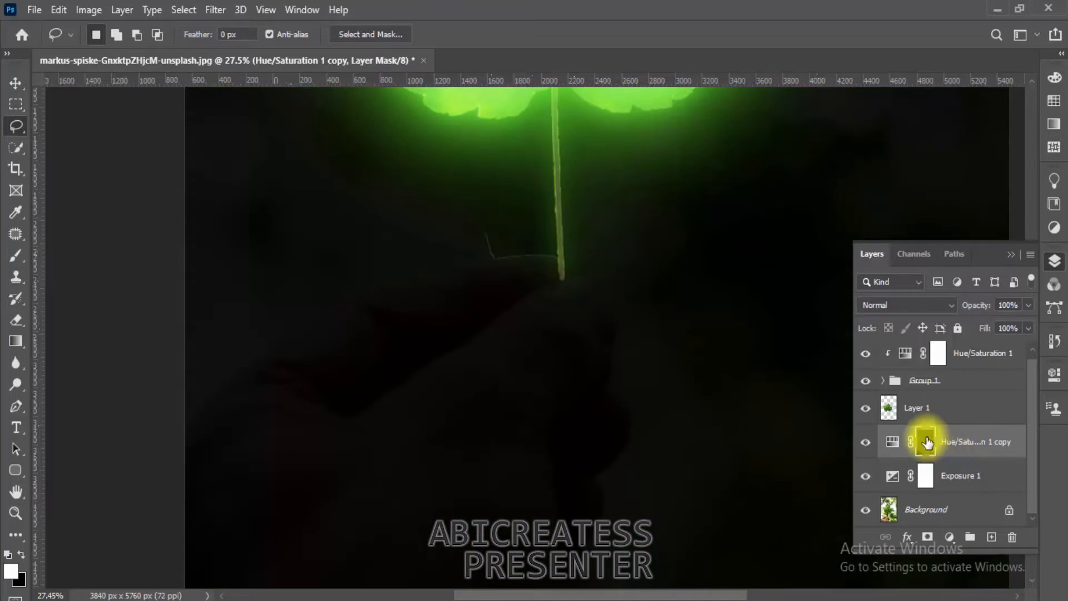
# Select the Exposure 1 layer mask and set the Brush tool to 70% opacity and 72% flow
pyautogui.click(954, 479)
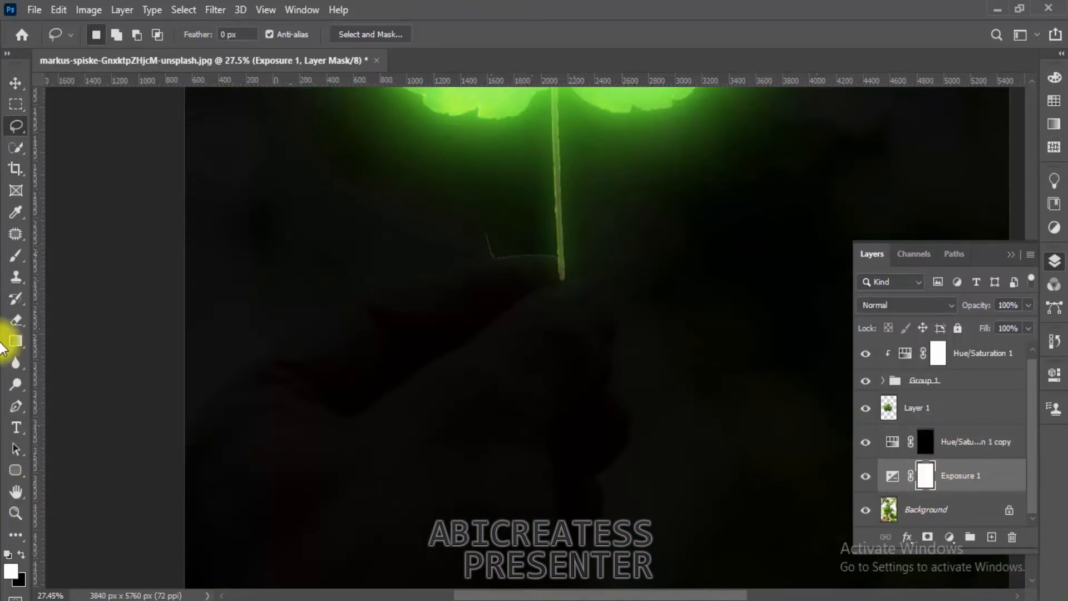
pyautogui.click(11, 259)
pyautogui.click(40, 255)
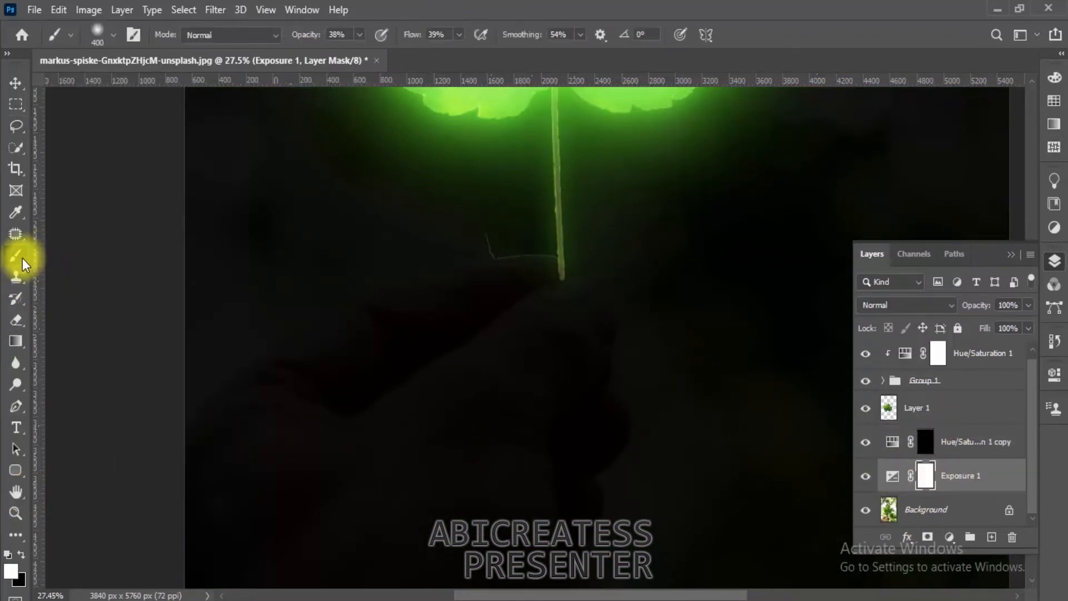
pyautogui.click(9, 556)
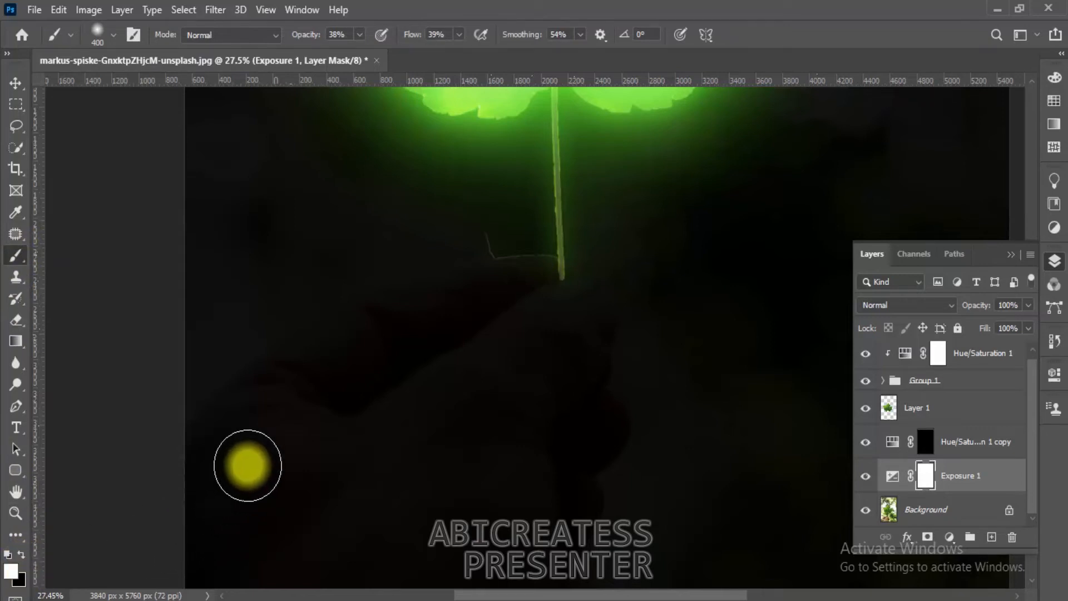
pyautogui.press('x')
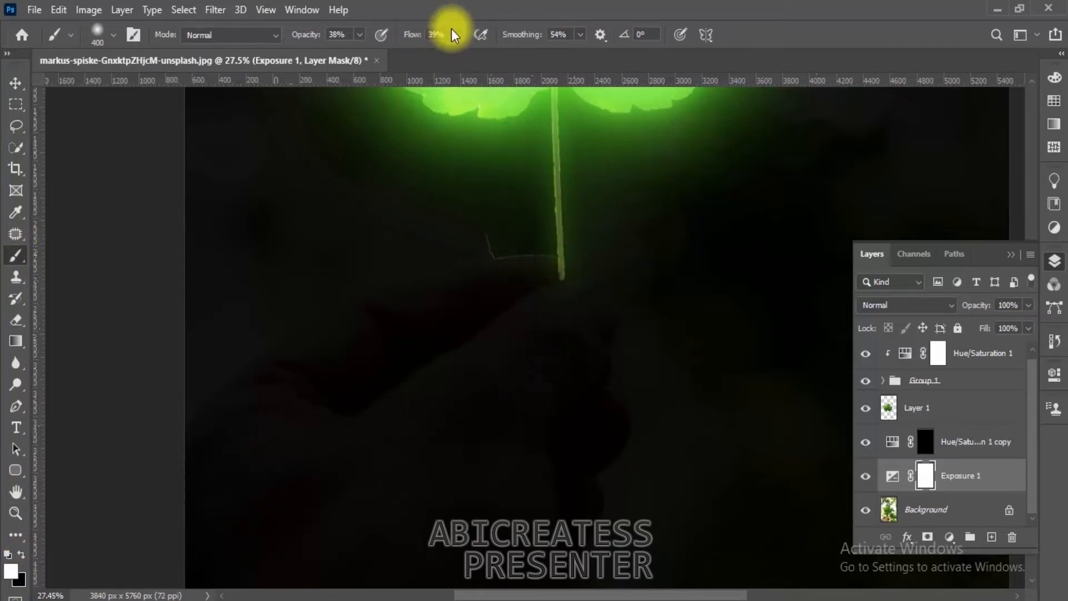
pyautogui.click(359, 36)
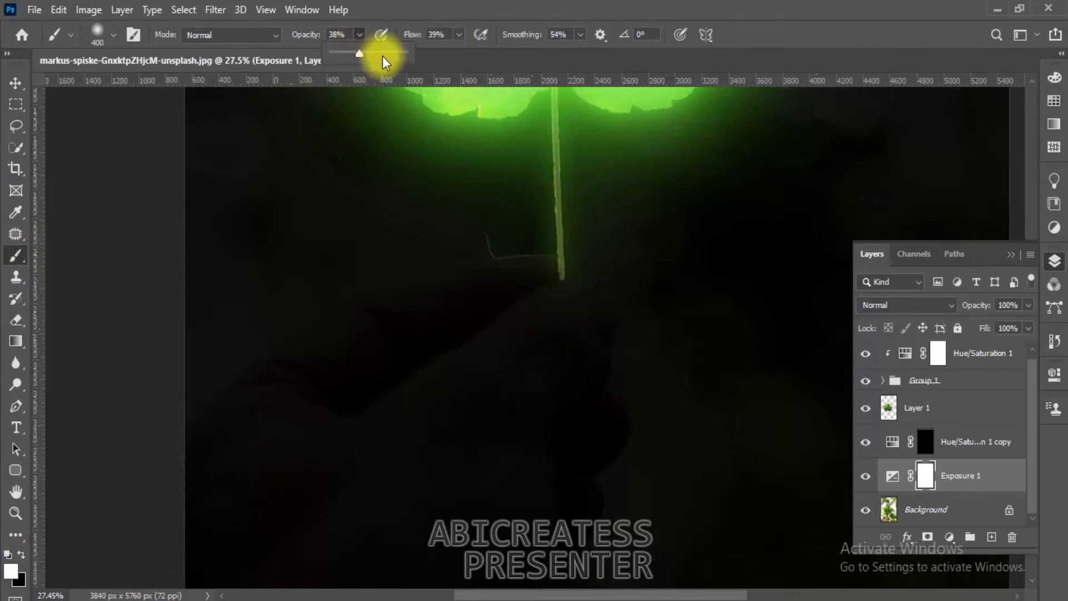
pyautogui.moveTo(460, 35); pyautogui.dragTo(482, 68)
# Paint black over the whole hand on the Exposure 1 mask to remove the darkening there
pyautogui.click(540, 323)
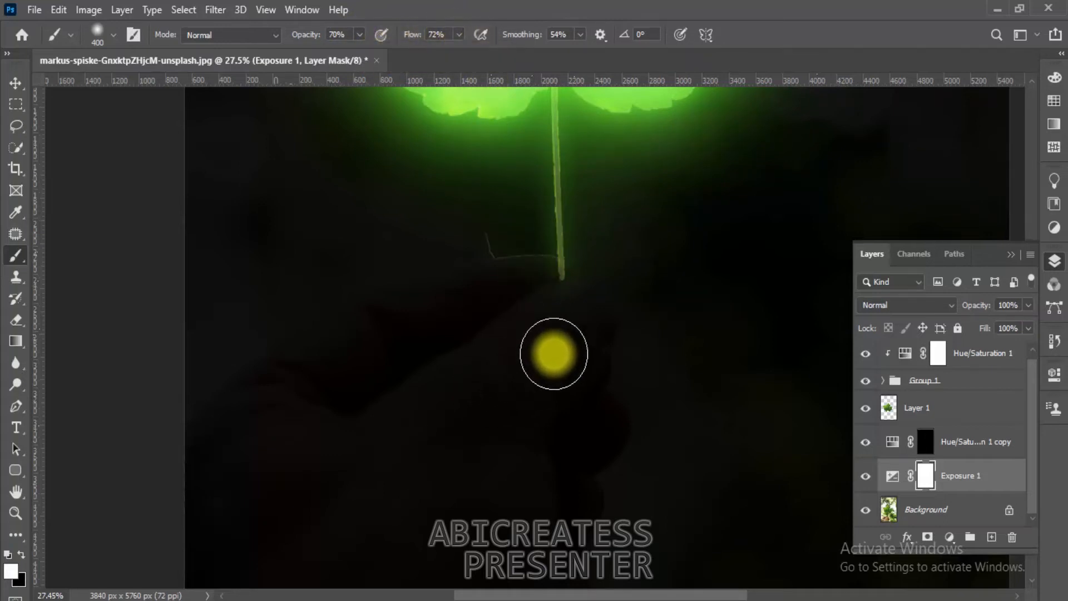
pyautogui.press('x')
pyautogui.moveTo(555, 327)
pyautogui.mouseDown()
pyautogui.moveTo(511, 388)
pyautogui.moveTo(548, 339)
pyautogui.moveTo(580, 326)
pyautogui.moveTo(536, 309)
pyautogui.moveTo(501, 315)
pyautogui.moveTo(338, 401)
pyautogui.moveTo(348, 363)
pyautogui.moveTo(288, 420)
pyautogui.moveTo(257, 478)
pyautogui.moveTo(243, 436)
pyautogui.moveTo(233, 473)
pyautogui.moveTo(336, 394)
pyautogui.moveTo(372, 413)
pyautogui.moveTo(438, 414)
pyautogui.moveTo(546, 359)
pyautogui.moveTo(537, 383)
pyautogui.moveTo(578, 375)
pyautogui.moveTo(531, 380)
pyautogui.moveTo(559, 408)
pyautogui.moveTo(567, 377)
pyautogui.moveTo(499, 427)
pyautogui.moveTo(553, 410)
pyautogui.moveTo(555, 425)
pyautogui.moveTo(434, 452)
pyautogui.moveTo(387, 500)
pyautogui.moveTo(477, 426)
pyautogui.moveTo(444, 482)
pyautogui.moveTo(580, 426)
pyautogui.moveTo(496, 453)
pyautogui.moveTo(430, 501)
pyautogui.moveTo(439, 456)
pyautogui.mouseUp()
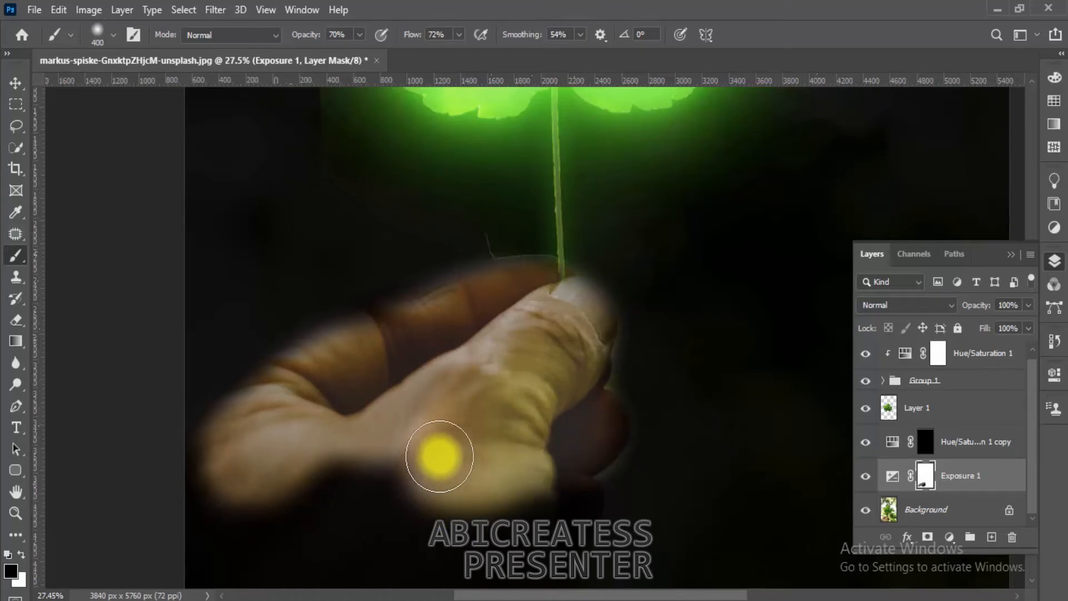
pyautogui.scroll(-5, 436, 417)
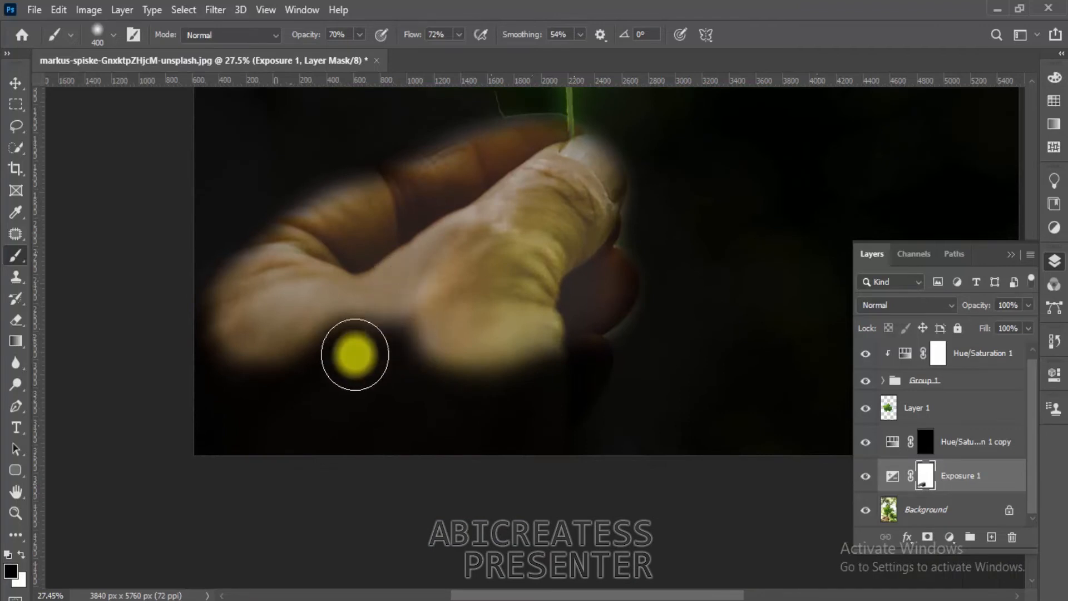
pyautogui.moveTo(261, 323)
pyautogui.mouseDown()
pyautogui.moveTo(227, 366)
pyautogui.moveTo(229, 426)
pyautogui.moveTo(212, 344)
pyautogui.moveTo(211, 425)
pyautogui.moveTo(240, 314)
pyautogui.moveTo(208, 373)
pyautogui.moveTo(262, 443)
pyautogui.moveTo(535, 337)
pyautogui.moveTo(529, 360)
pyautogui.moveTo(569, 355)
pyautogui.moveTo(517, 414)
pyautogui.moveTo(530, 399)
pyautogui.moveTo(459, 434)
pyautogui.moveTo(229, 442)
pyautogui.moveTo(184, 432)
pyautogui.moveTo(401, 373)
pyautogui.moveTo(489, 332)
pyautogui.moveTo(481, 417)
pyautogui.moveTo(536, 349)
pyautogui.moveTo(435, 369)
pyautogui.moveTo(481, 286)
pyautogui.moveTo(561, 211)
pyautogui.moveTo(455, 245)
pyautogui.moveTo(437, 217)
pyautogui.moveTo(485, 188)
pyautogui.moveTo(396, 270)
pyautogui.moveTo(507, 185)
pyautogui.moveTo(314, 247)
pyautogui.moveTo(241, 298)
pyautogui.moveTo(201, 370)
pyautogui.moveTo(198, 430)
pyautogui.moveTo(357, 314)
pyautogui.moveTo(447, 363)
pyautogui.moveTo(517, 248)
pyautogui.moveTo(464, 249)
pyautogui.moveTo(410, 311)
pyautogui.mouseUp()
pyautogui.moveTo(465, 333); pyautogui.dragTo(456, 405)
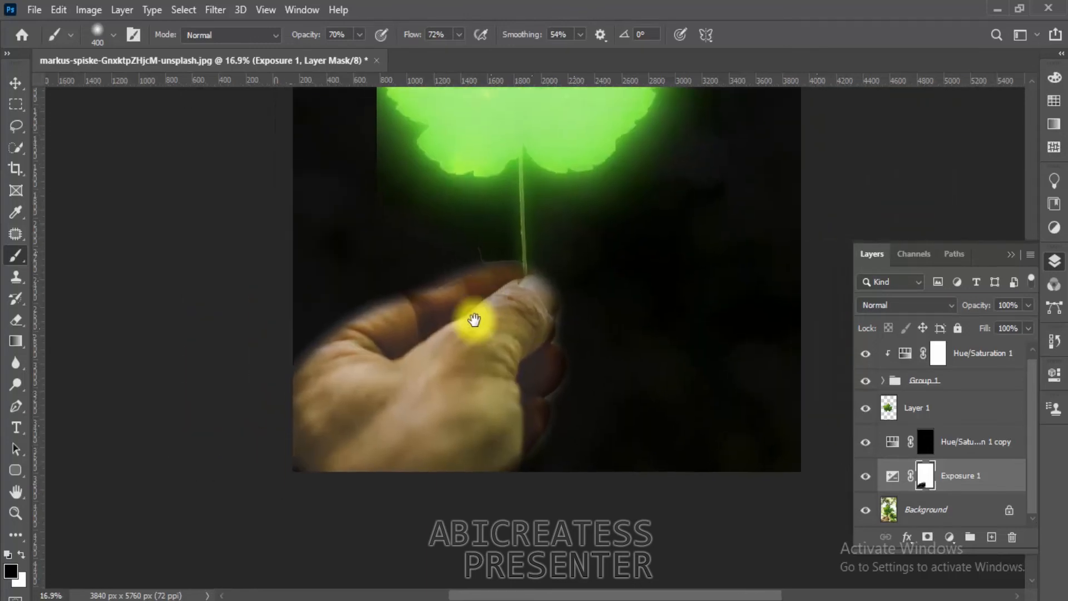
# Paint white over the hand on the Hue/Saturation 1 copy's mask with the brush at 38% opacity and 27% flow
pyautogui.click(956, 445)
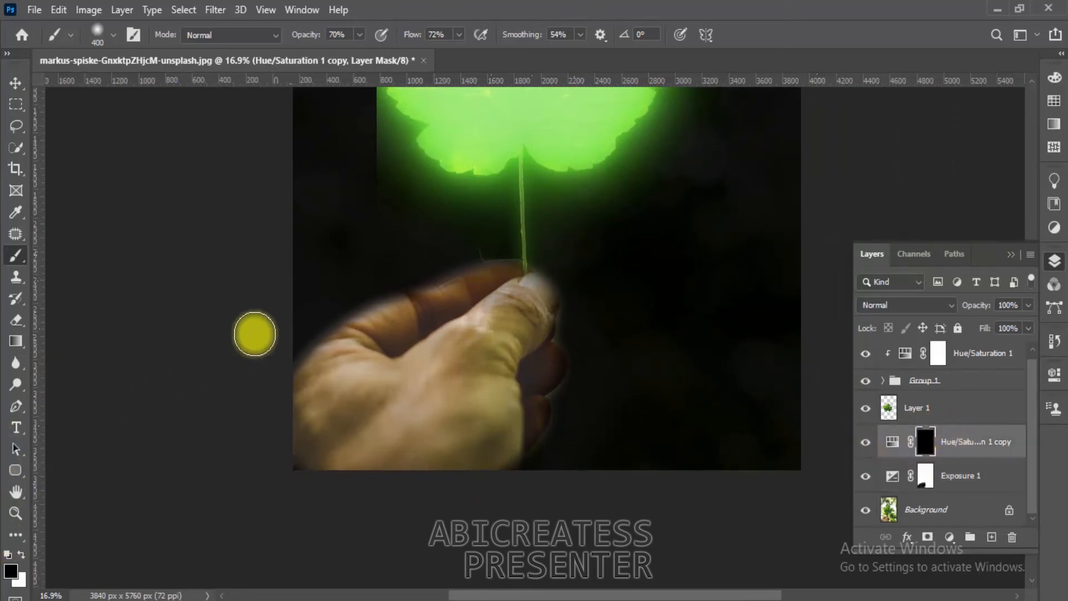
pyautogui.click(21, 555)
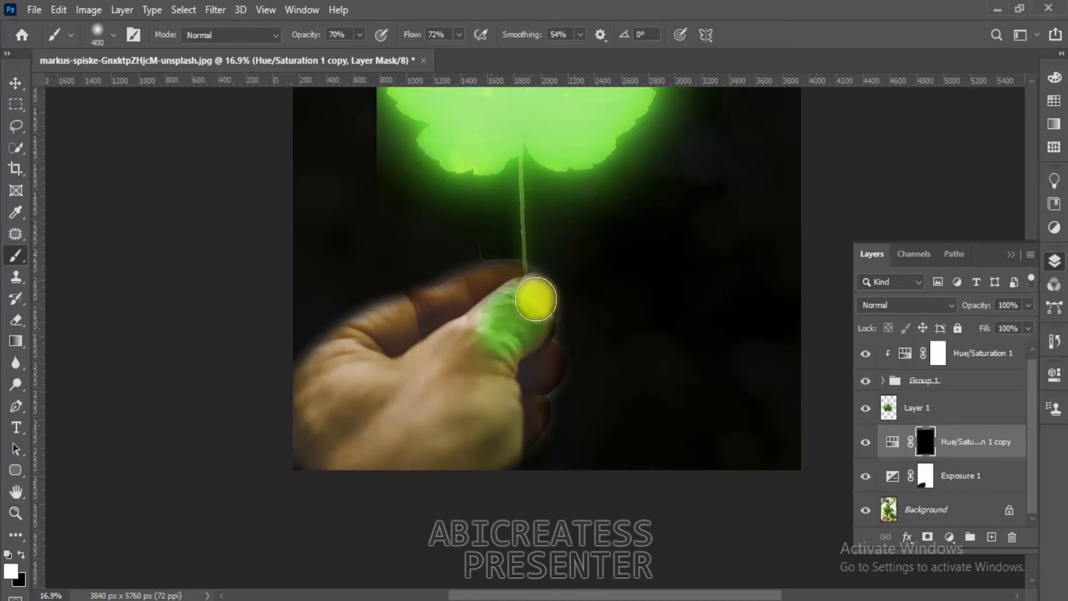
pyautogui.moveTo(490, 361)
pyautogui.mouseDown()
pyautogui.moveTo(503, 287)
pyautogui.moveTo(407, 332)
pyautogui.moveTo(430, 343)
pyautogui.moveTo(487, 299)
pyautogui.mouseUp()
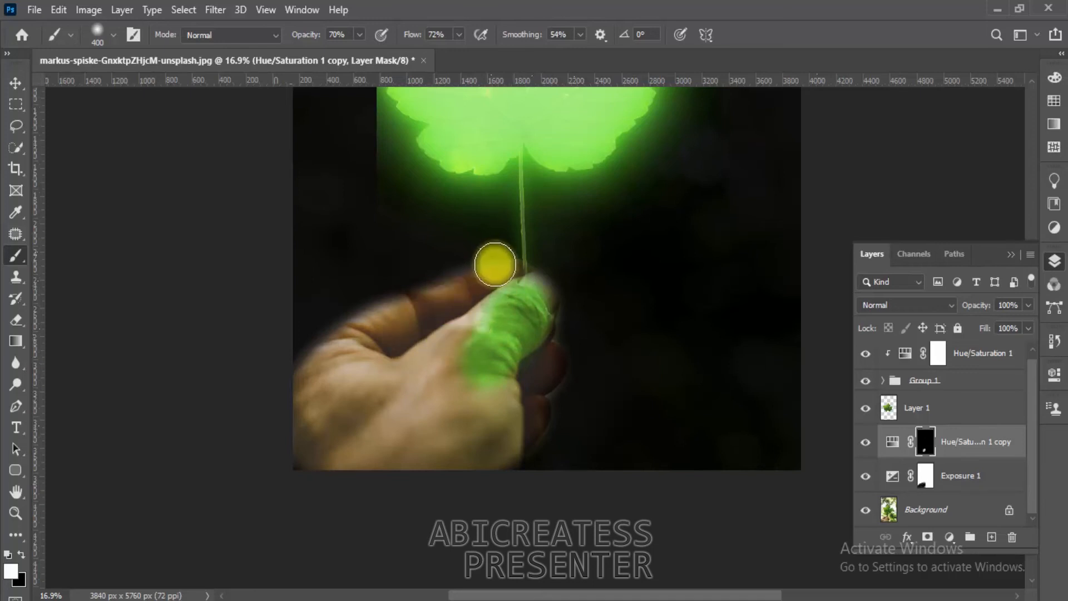
pyautogui.hotkey('ctrl', 'z')
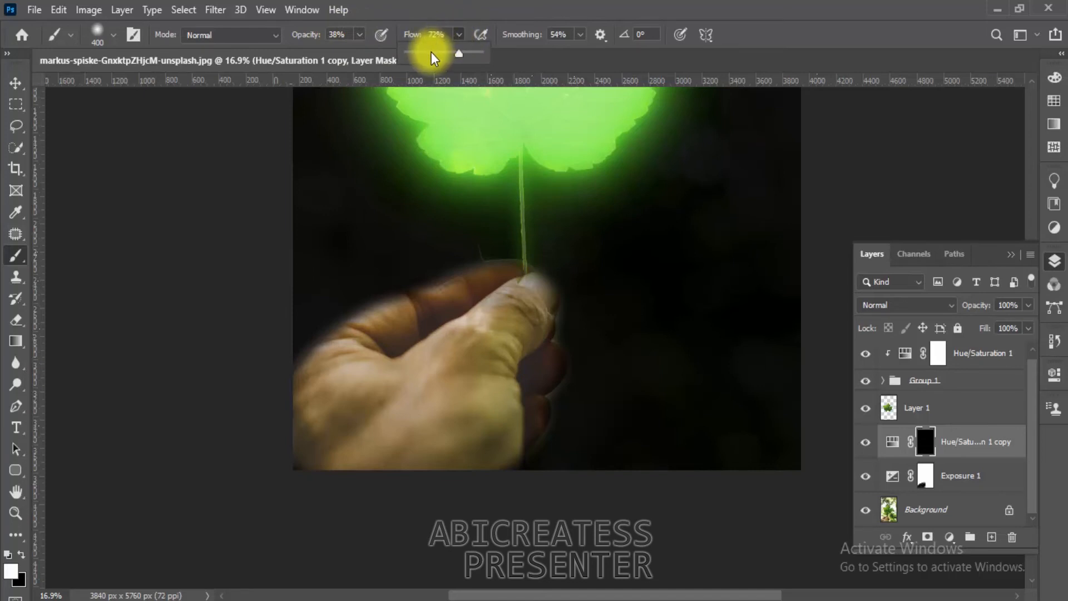
pyautogui.moveTo(506, 287); pyautogui.dragTo(483, 301)
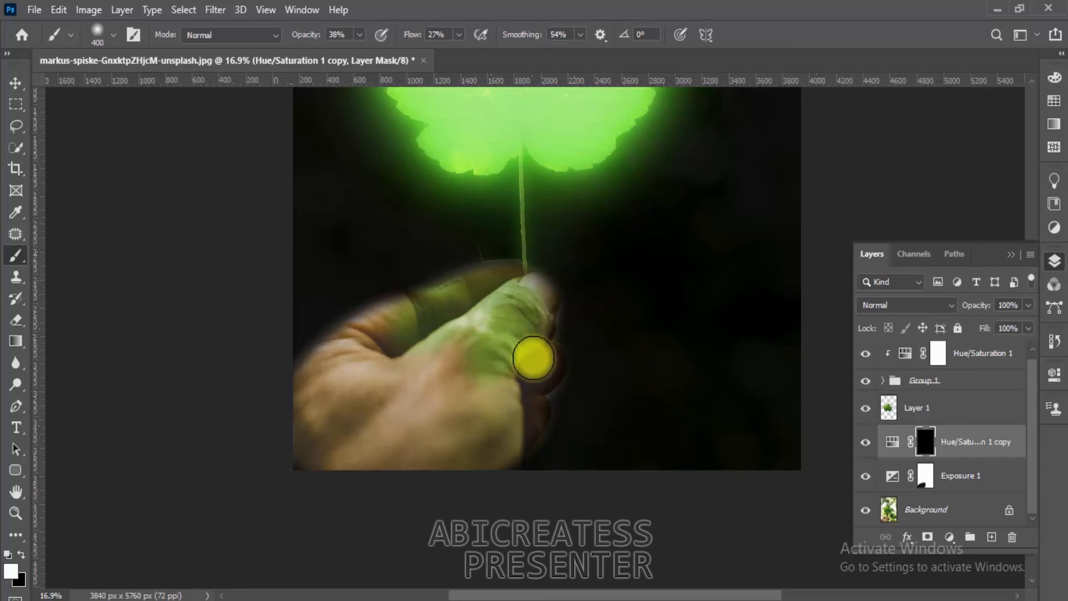
pyautogui.moveTo(484, 443)
pyautogui.mouseDown()
pyautogui.moveTo(506, 403)
pyautogui.moveTo(488, 417)
pyautogui.mouseUp()
pyautogui.moveTo(444, 377); pyautogui.dragTo(451, 375)
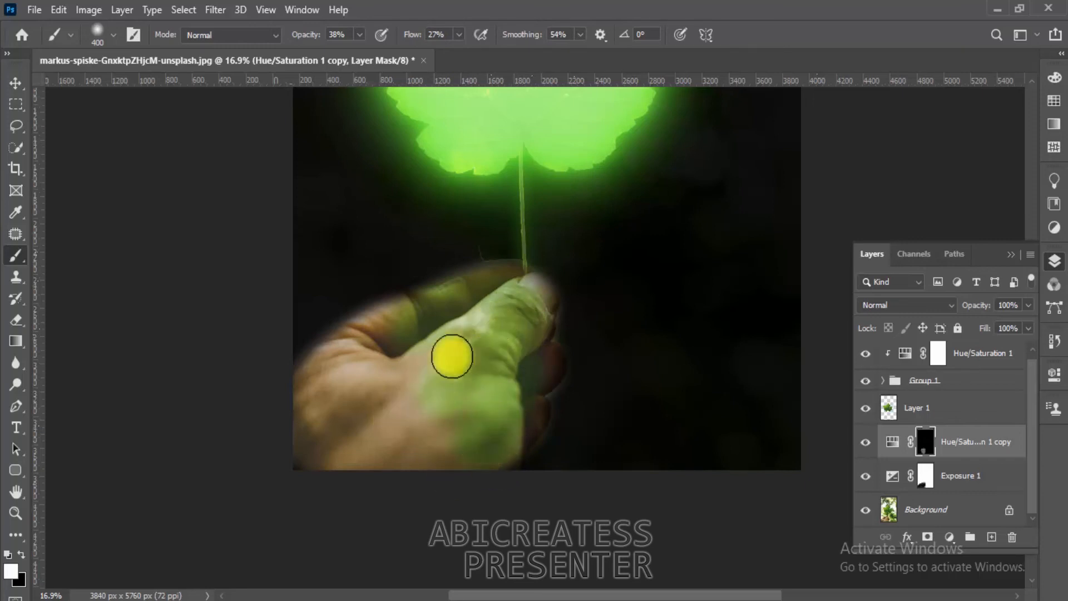
pyautogui.moveTo(411, 313); pyautogui.dragTo(361, 361)
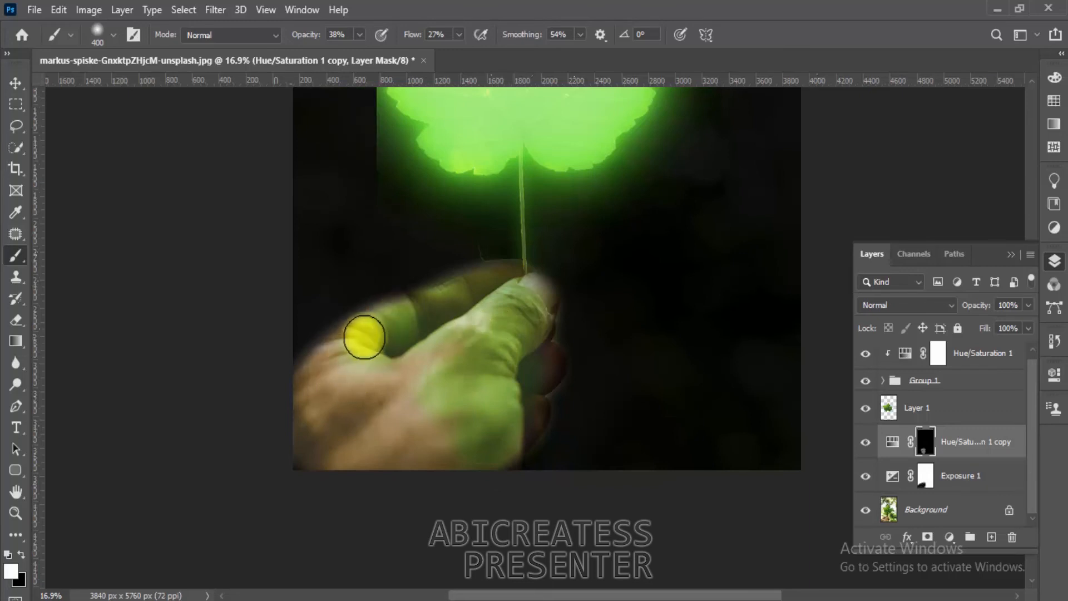
pyautogui.moveTo(378, 410); pyautogui.dragTo(437, 414)
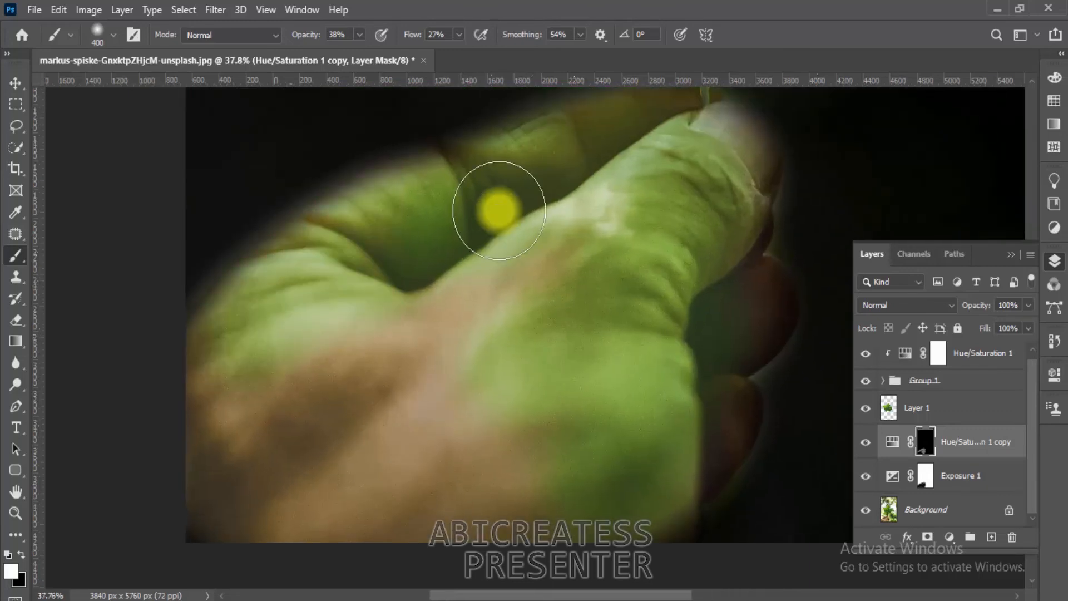
pyautogui.moveTo(491, 302)
pyautogui.mouseDown()
pyautogui.moveTo(550, 246)
pyautogui.moveTo(506, 281)
pyautogui.moveTo(601, 152)
pyautogui.moveTo(446, 311)
pyautogui.moveTo(374, 424)
pyautogui.moveTo(293, 418)
pyautogui.moveTo(272, 339)
pyautogui.moveTo(236, 428)
pyautogui.moveTo(270, 484)
pyautogui.moveTo(267, 522)
pyautogui.moveTo(226, 552)
pyautogui.moveTo(487, 402)
pyautogui.moveTo(541, 453)
pyautogui.moveTo(262, 555)
pyautogui.moveTo(290, 313)
pyautogui.moveTo(573, 139)
pyautogui.moveTo(352, 240)
pyautogui.moveTo(572, 139)
pyautogui.moveTo(545, 257)
pyautogui.moveTo(431, 355)
pyautogui.mouseUp()
pyautogui.moveTo(579, 228)
pyautogui.mouseDown()
pyautogui.moveTo(615, 270)
pyautogui.moveTo(639, 264)
pyautogui.moveTo(590, 219)
pyautogui.moveTo(615, 382)
pyautogui.moveTo(586, 262)
pyautogui.moveTo(460, 228)
pyautogui.moveTo(605, 300)
pyautogui.moveTo(546, 279)
pyautogui.moveTo(634, 431)
pyautogui.moveTo(545, 528)
pyautogui.moveTo(485, 491)
pyautogui.moveTo(543, 231)
pyautogui.moveTo(658, 208)
pyautogui.moveTo(589, 370)
pyautogui.moveTo(503, 338)
pyautogui.moveTo(375, 357)
pyautogui.moveTo(205, 357)
pyautogui.moveTo(448, 302)
pyautogui.moveTo(328, 316)
pyautogui.moveTo(436, 229)
pyautogui.moveTo(389, 405)
pyautogui.moveTo(443, 417)
pyautogui.mouseUp()
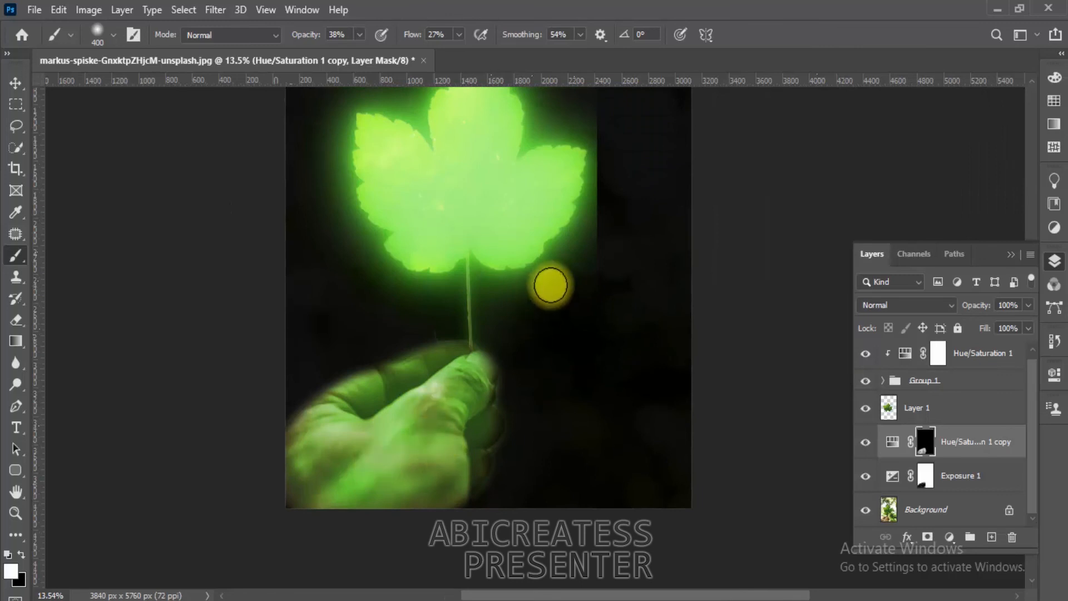
# Change the blend mode of the Hue/Saturation 1 copy to Lighten and compare the image with Group 1 hidden and shown
pyautogui.click(886, 309)
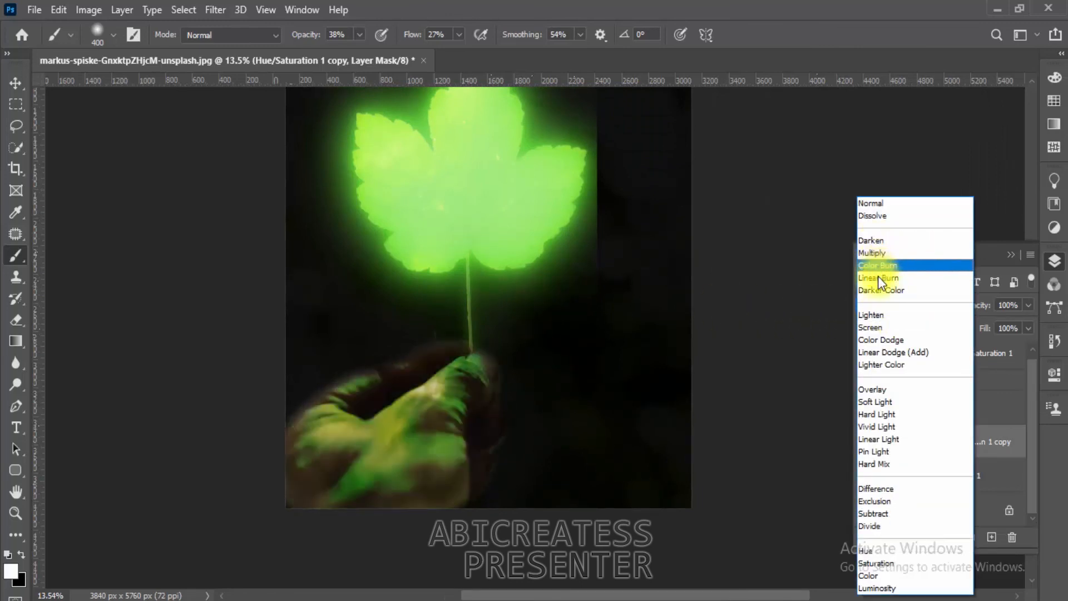
pyautogui.click(878, 314)
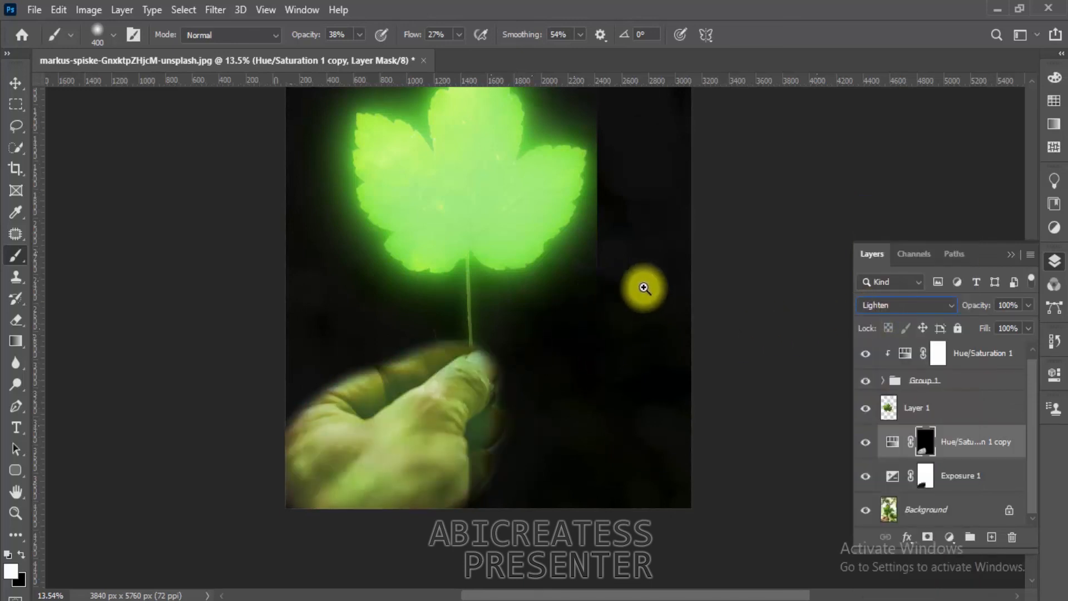
pyautogui.click(863, 381)
pyautogui.click(864, 381)
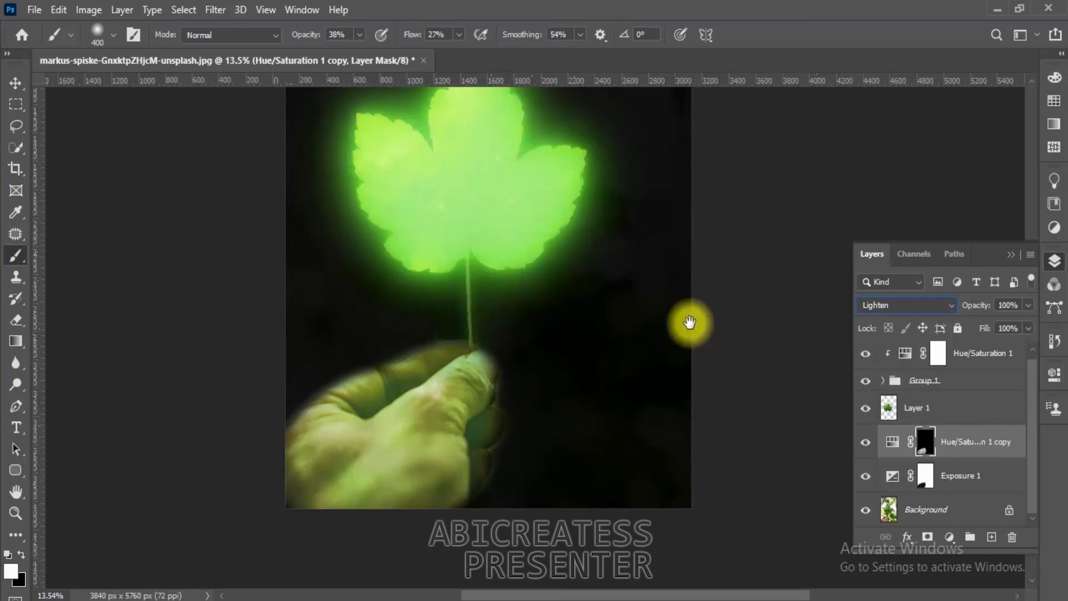
pyautogui.moveTo(690, 325); pyautogui.dragTo(603, 325)
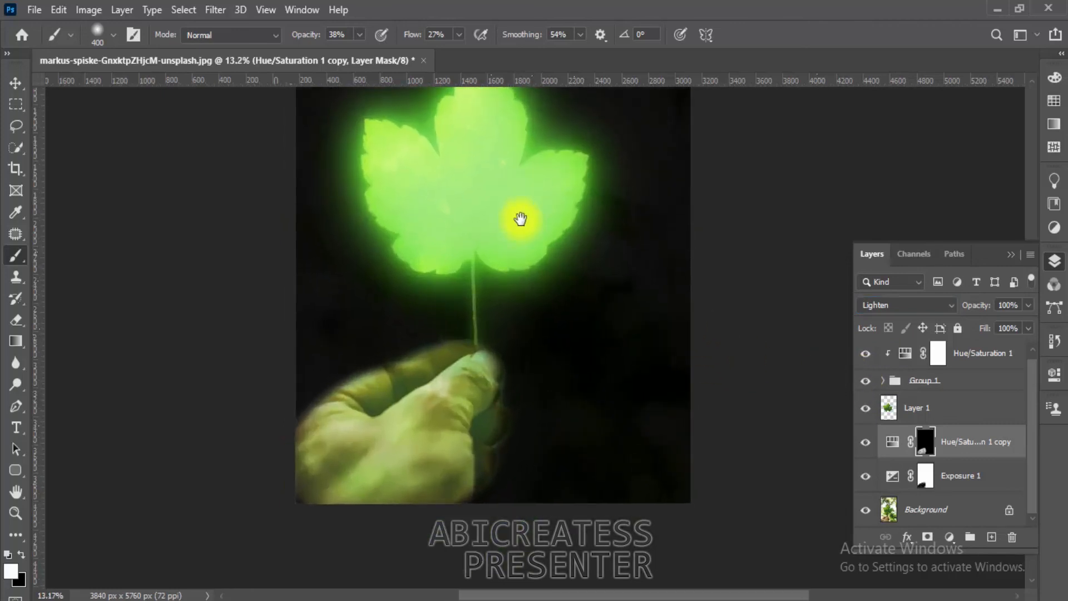
pyautogui.moveTo(520, 218); pyautogui.dragTo(546, 391)
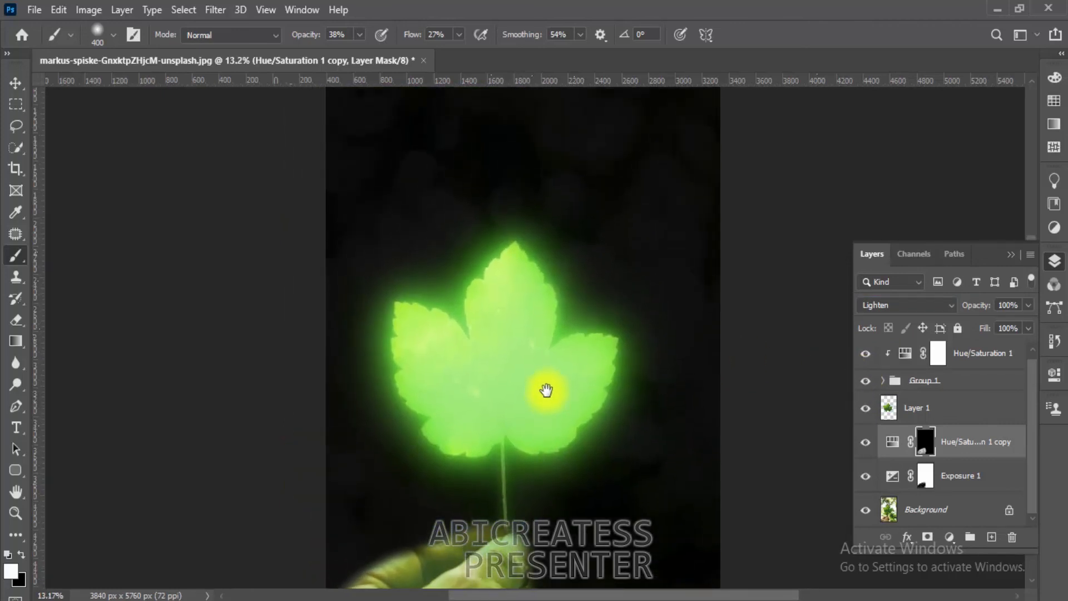